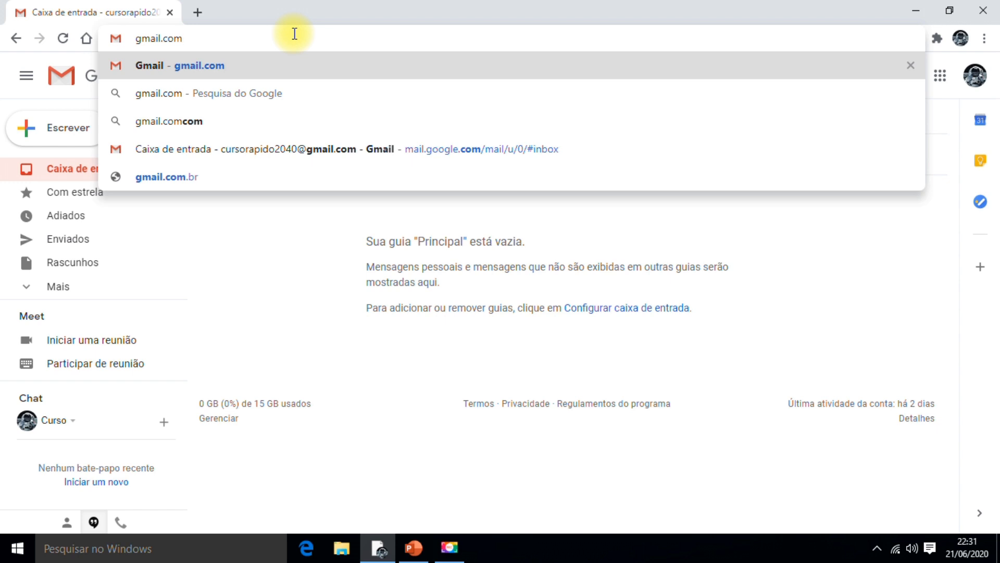
# Step: Load gmail.com and open Google Meet from the account's Google apps
pyautogui.press('Return')
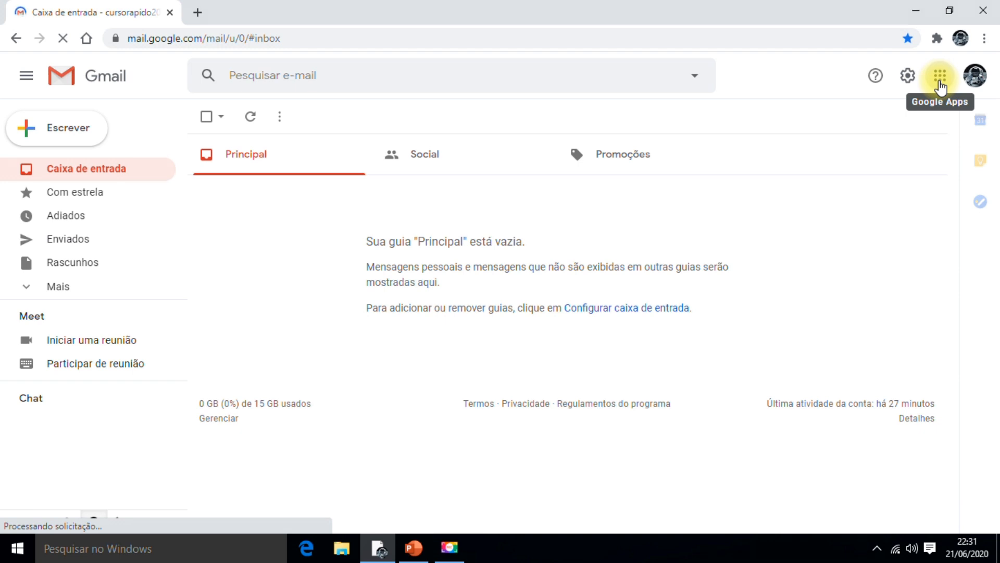
pyautogui.click(940, 78)
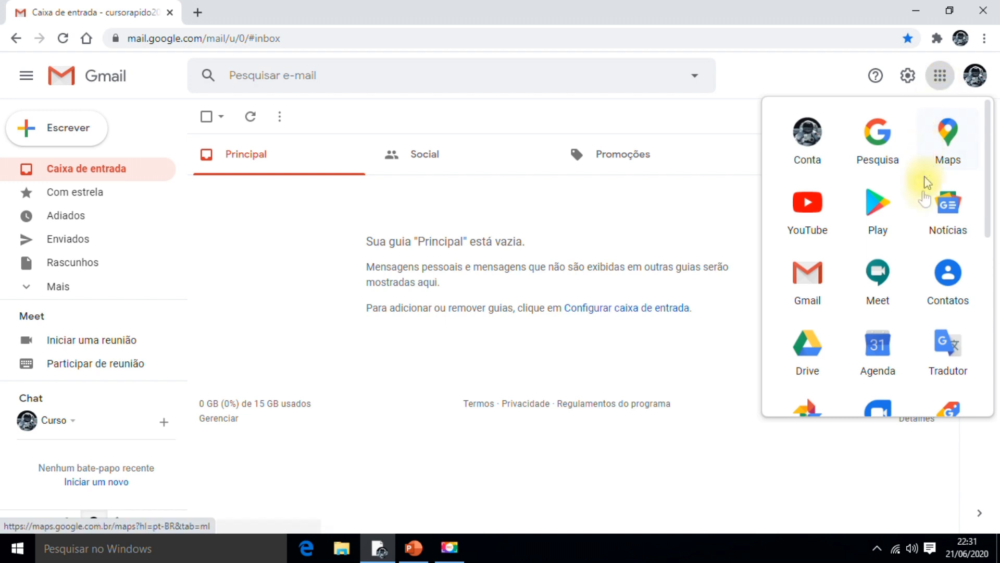
pyautogui.click(868, 282)
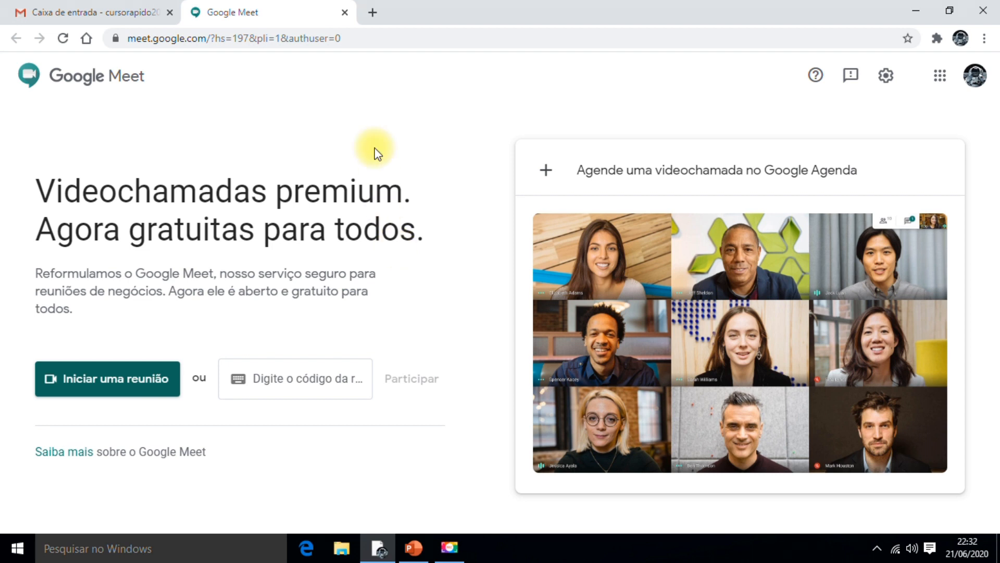
# Step: Start a new meeting with the camera and microphone turned off, and join it
pyautogui.click(115, 384)
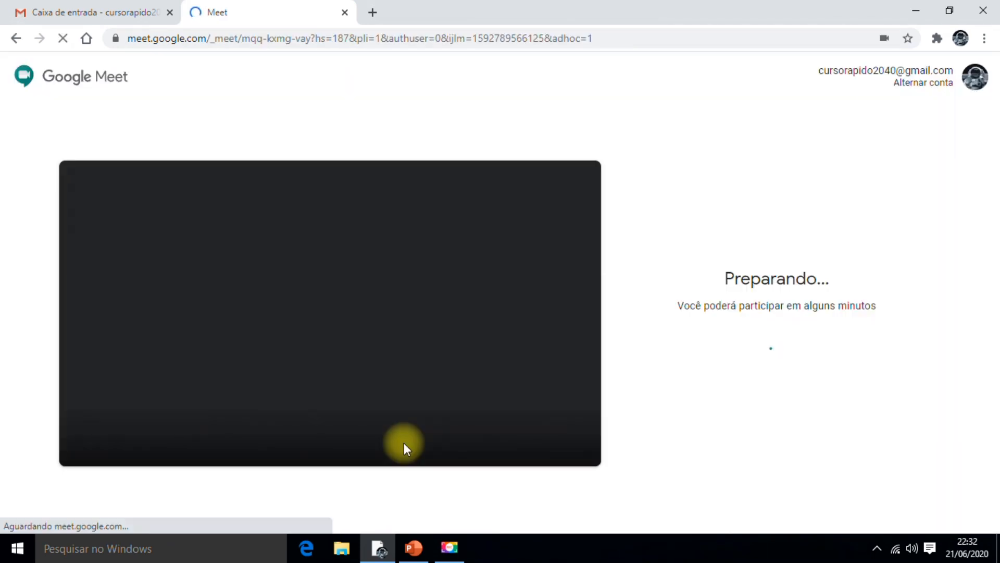
pyautogui.click(359, 433)
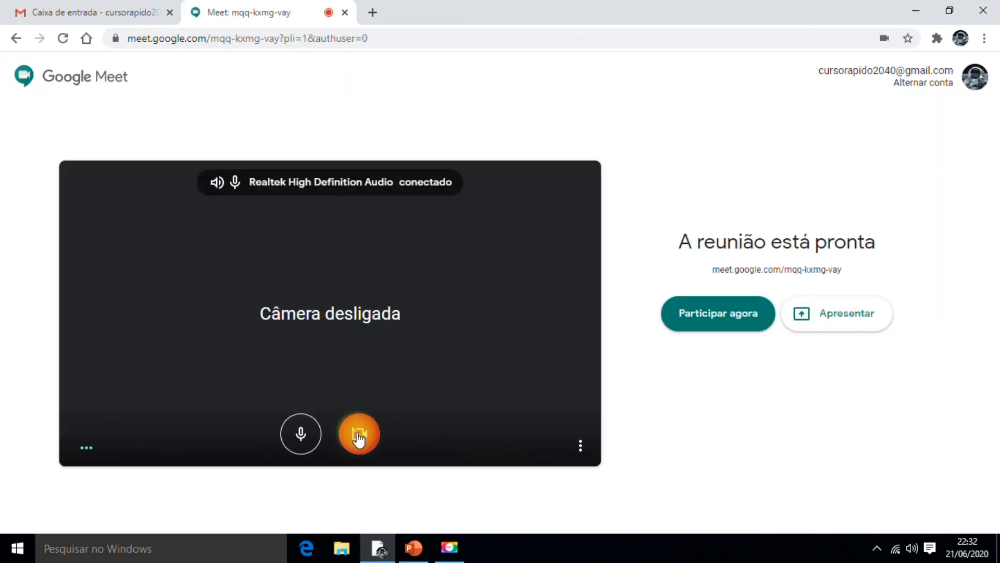
pyautogui.click(301, 435)
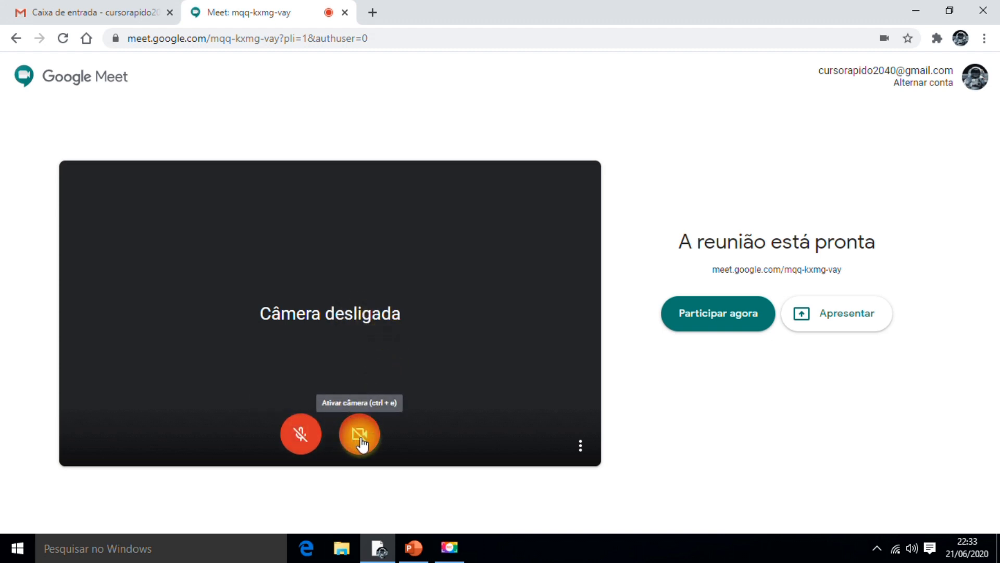
pyautogui.click(728, 319)
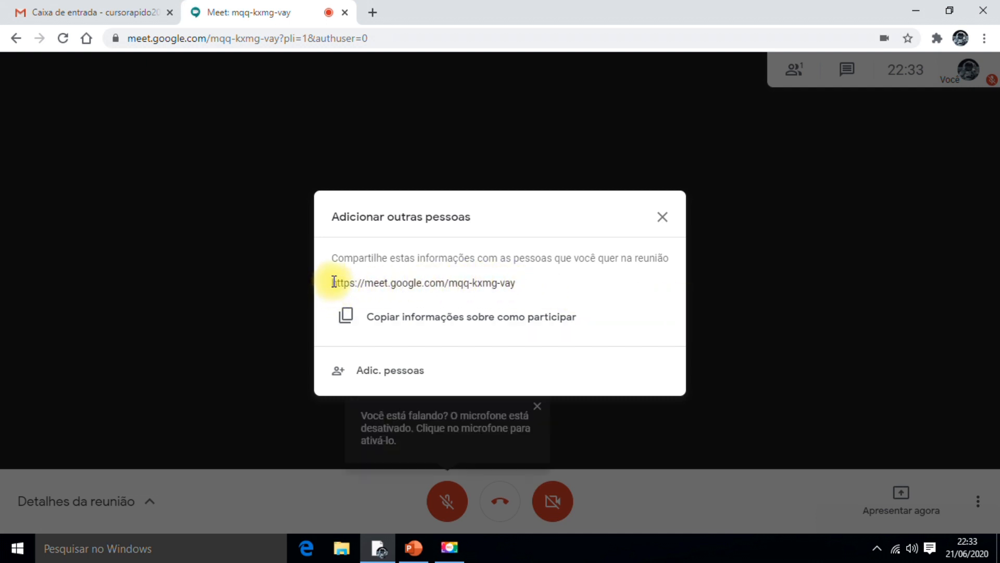
# Step: Examine the meeting's joining link in the invitation dialog and again in the meeting details
pyautogui.moveTo(332, 283); pyautogui.dragTo(520, 297)
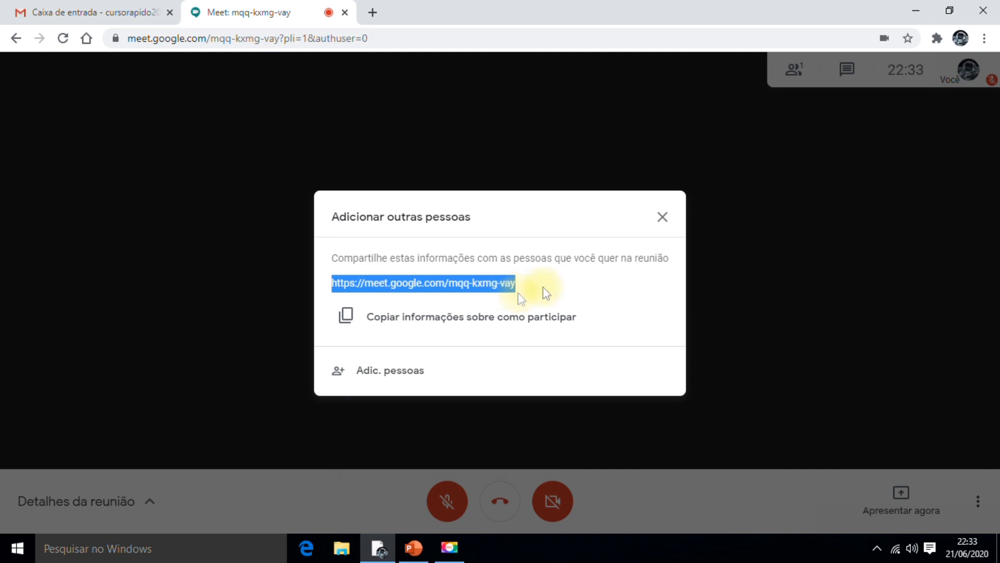
pyautogui.click(664, 217)
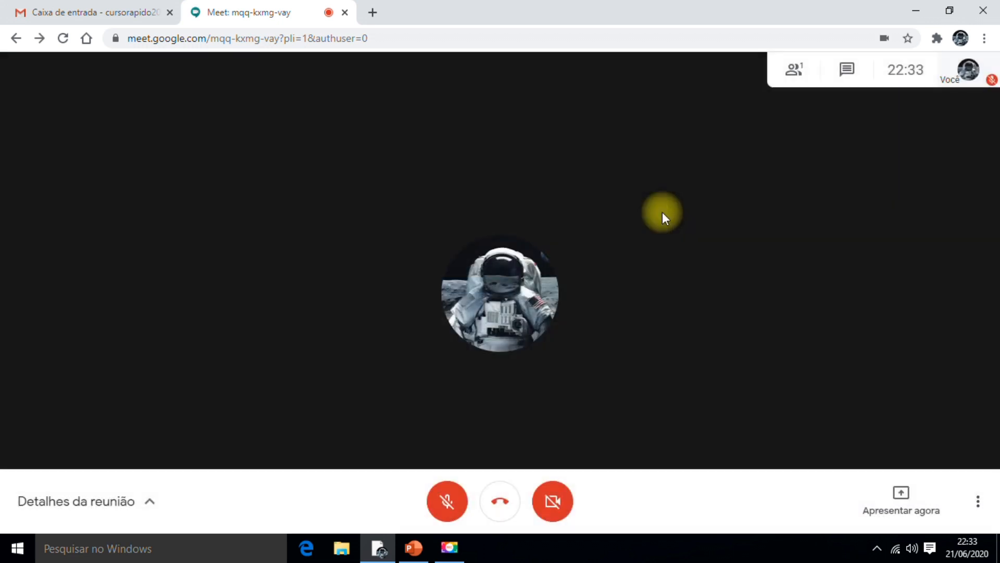
pyautogui.click(148, 501)
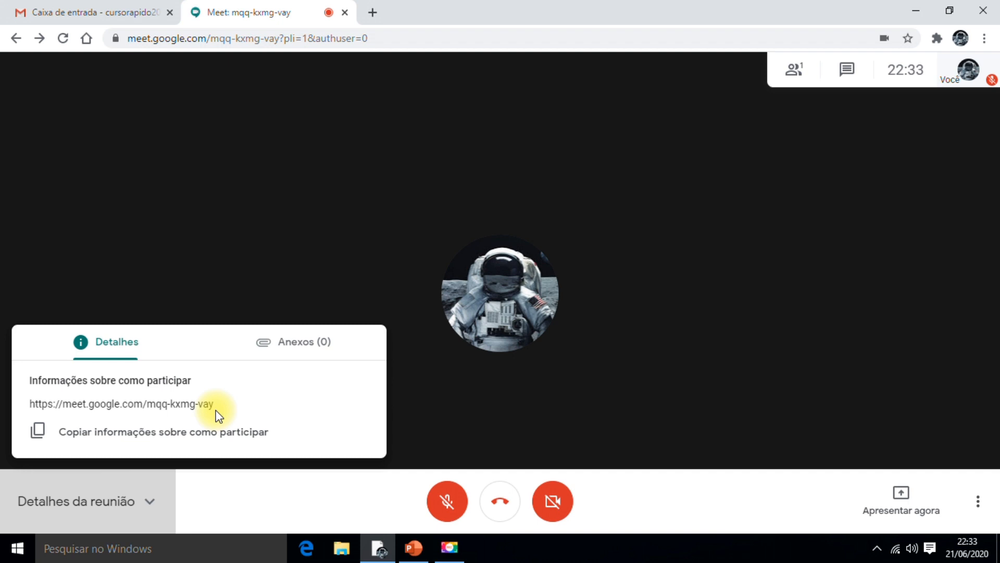
pyautogui.click(298, 293)
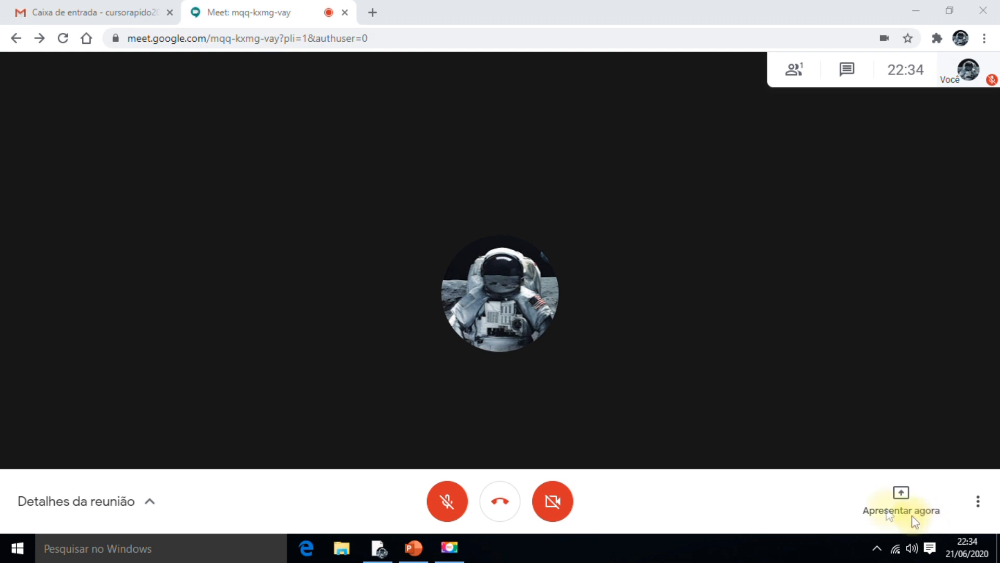
# Step: Check that the Google Meet presentation is open in PowerPoint, and share its window in the meeting
pyautogui.click(417, 556)
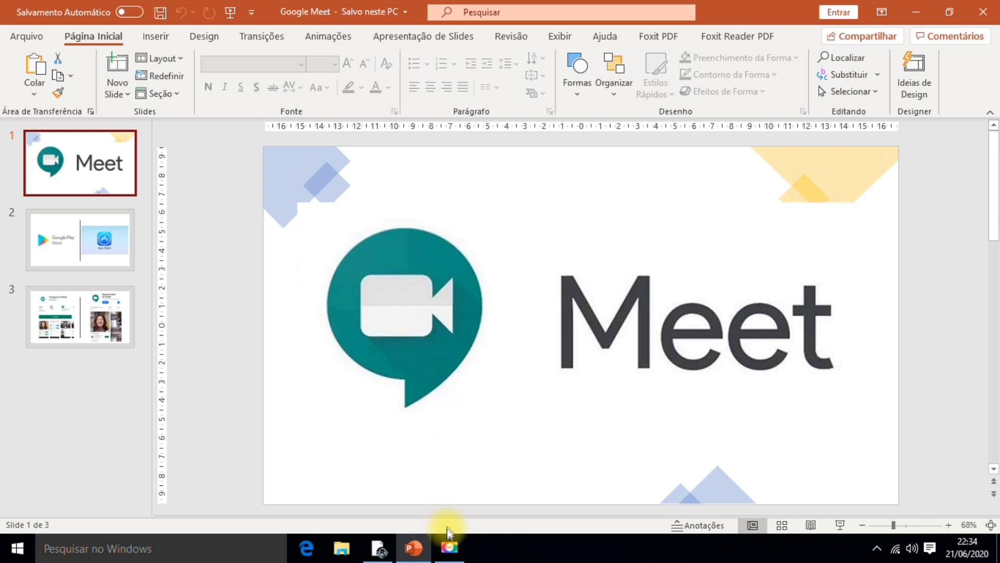
pyautogui.click(378, 553)
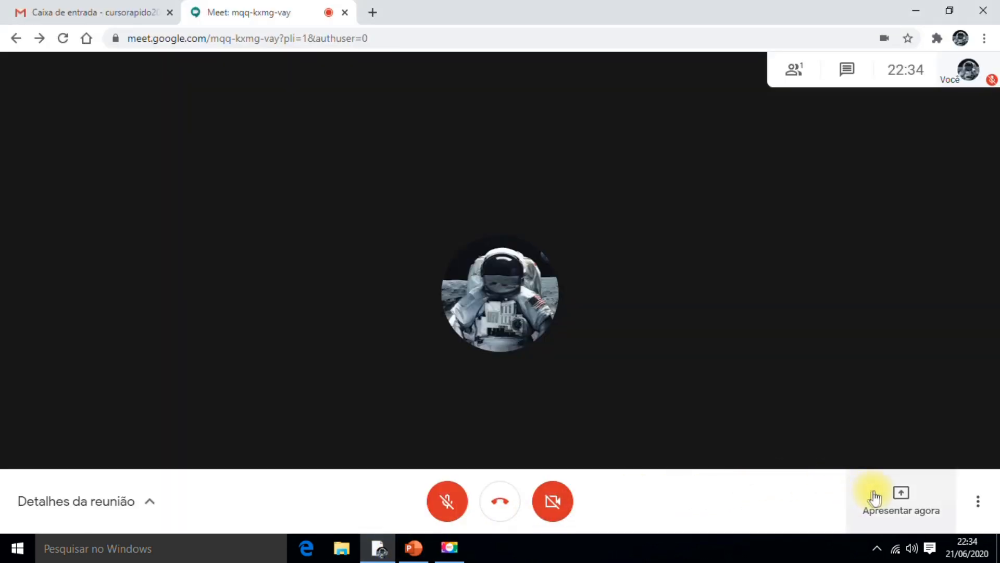
pyautogui.click(902, 492)
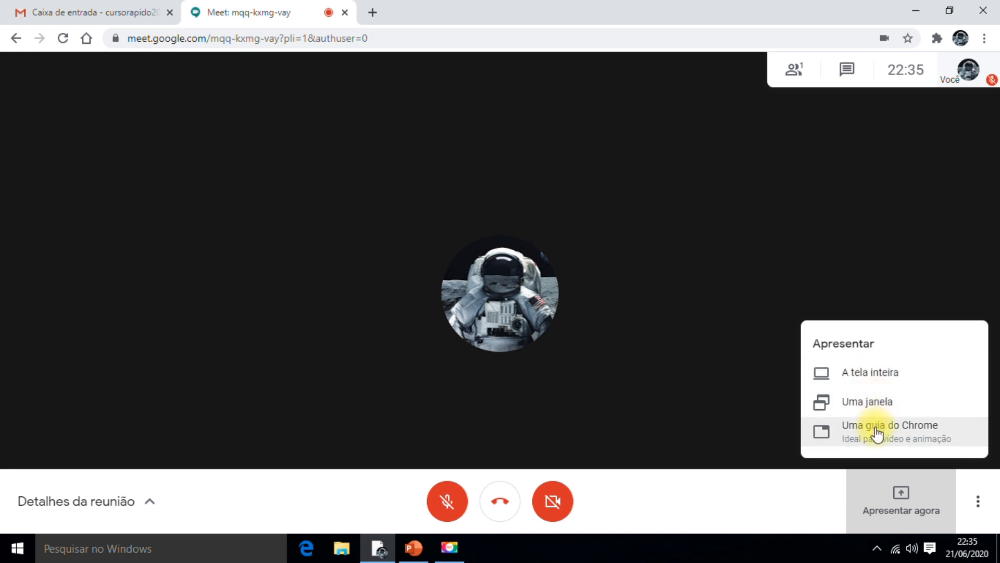
pyautogui.click(865, 402)
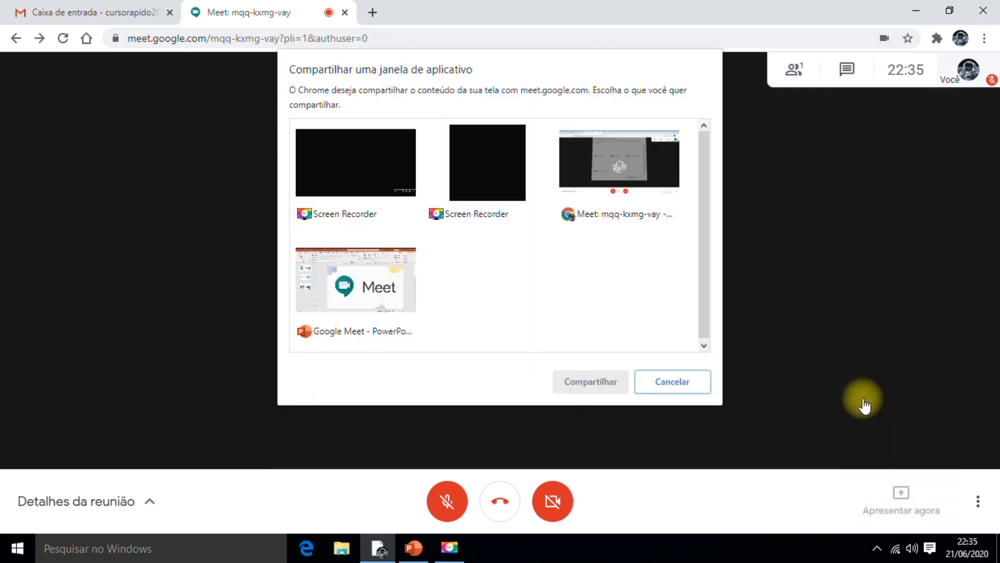
pyautogui.click(336, 293)
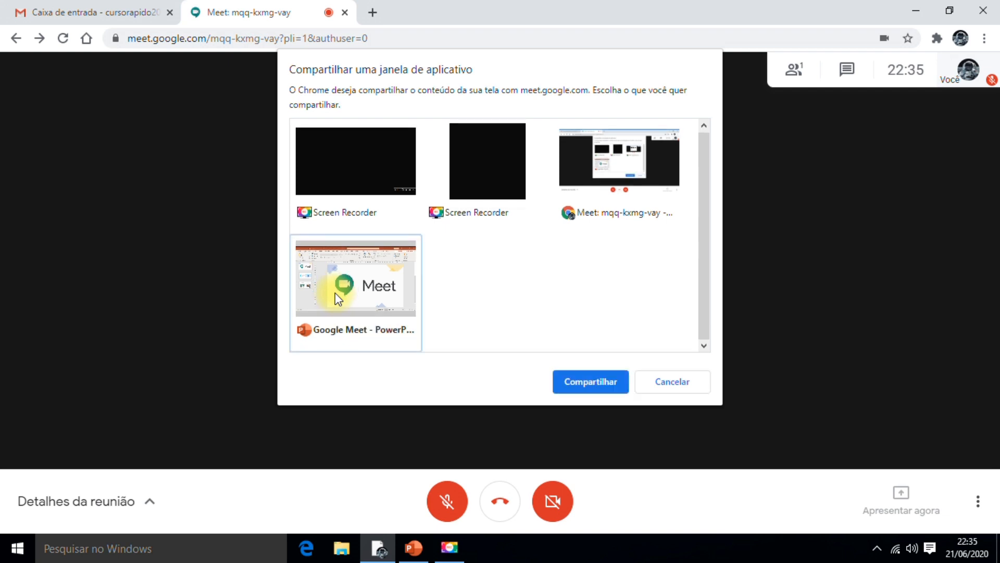
pyautogui.click(568, 380)
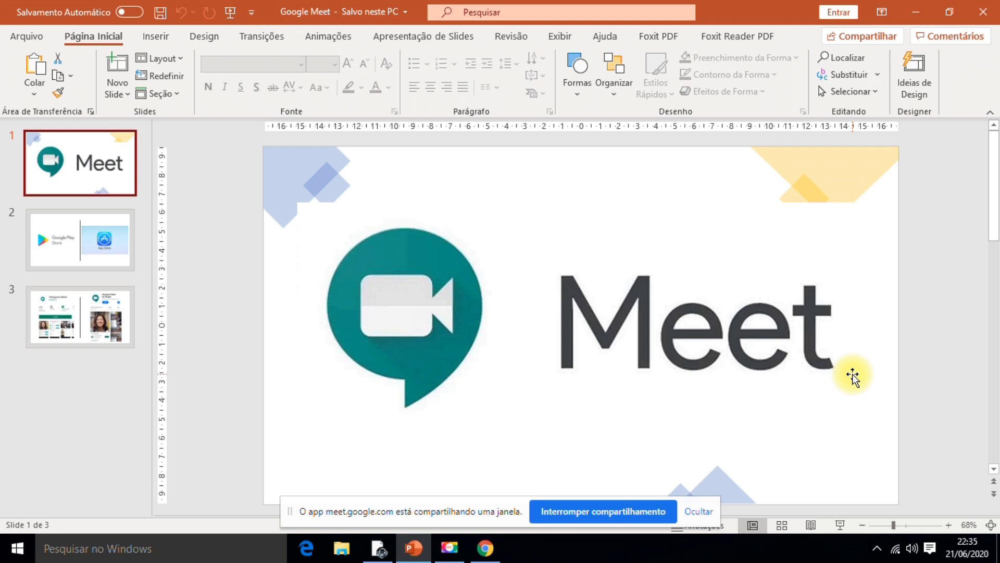
# Step: Play the slide show from the first slide through the third, and reduce the height of the slide show window
pyautogui.press('F5')
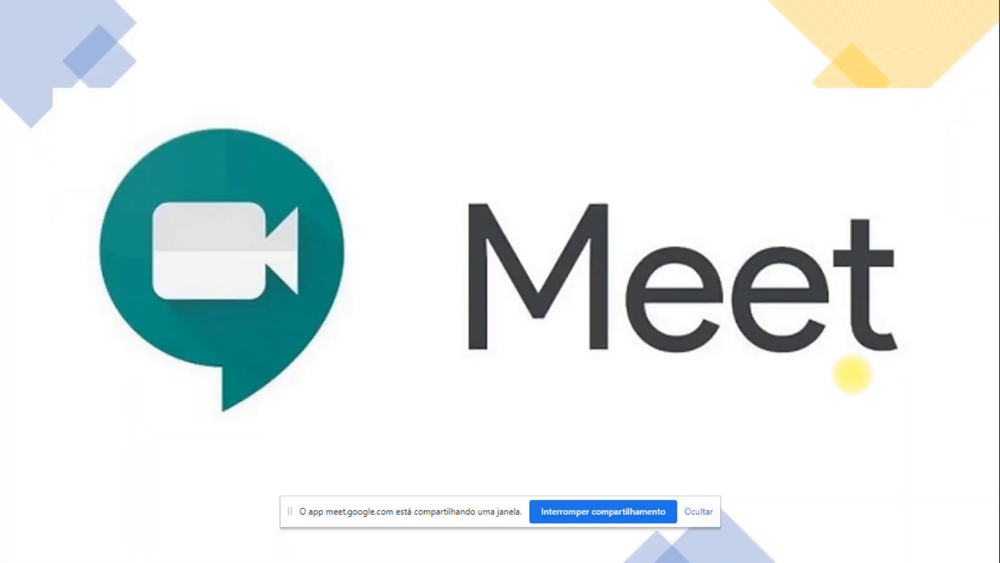
pyautogui.press('Right')
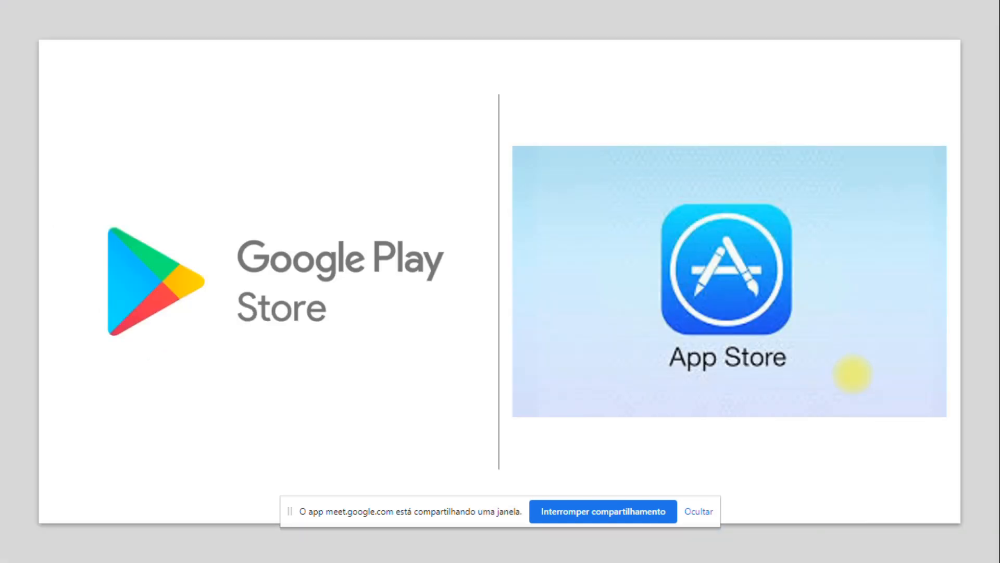
pyautogui.press('Right')
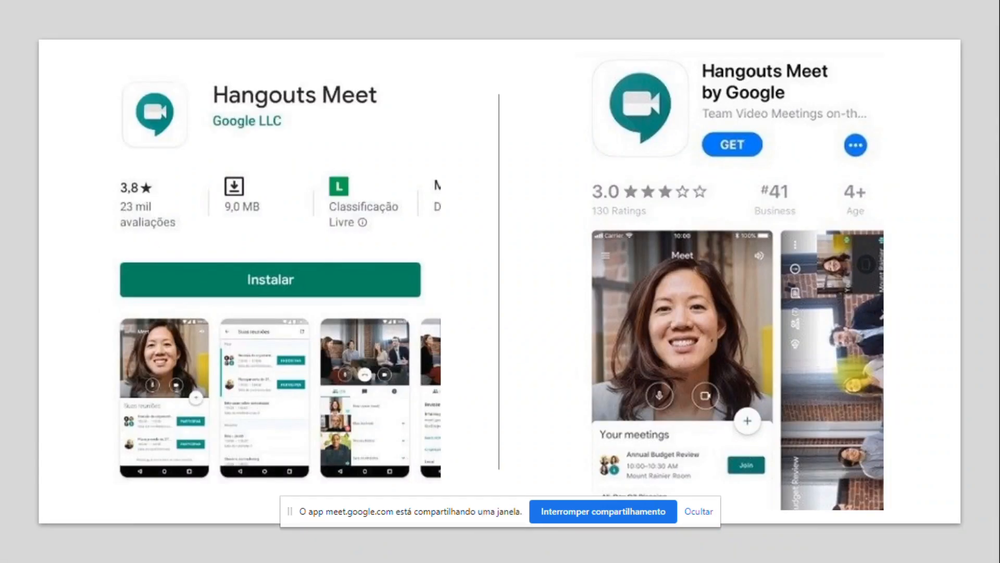
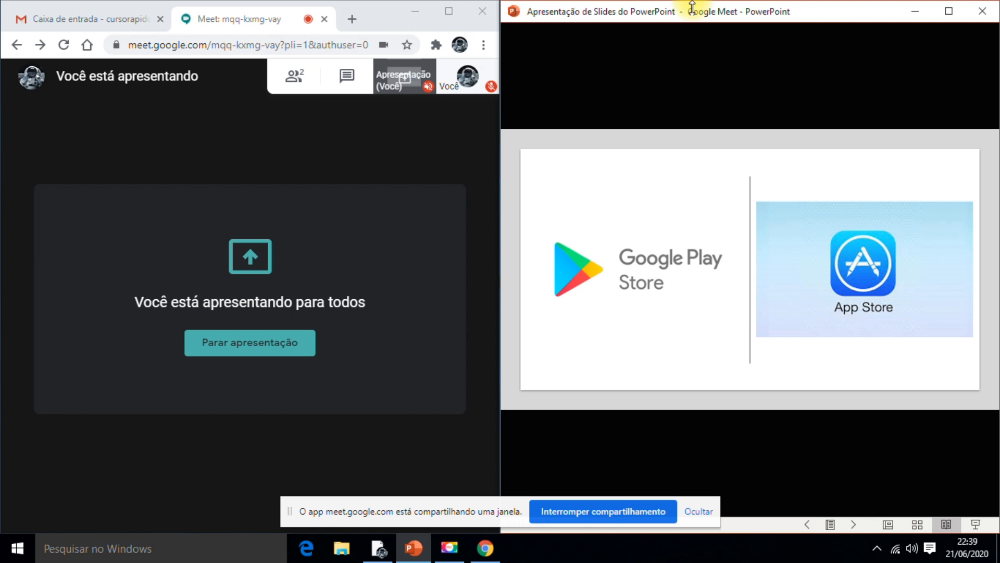
pyautogui.moveTo(692, 6); pyautogui.dragTo(697, 212)
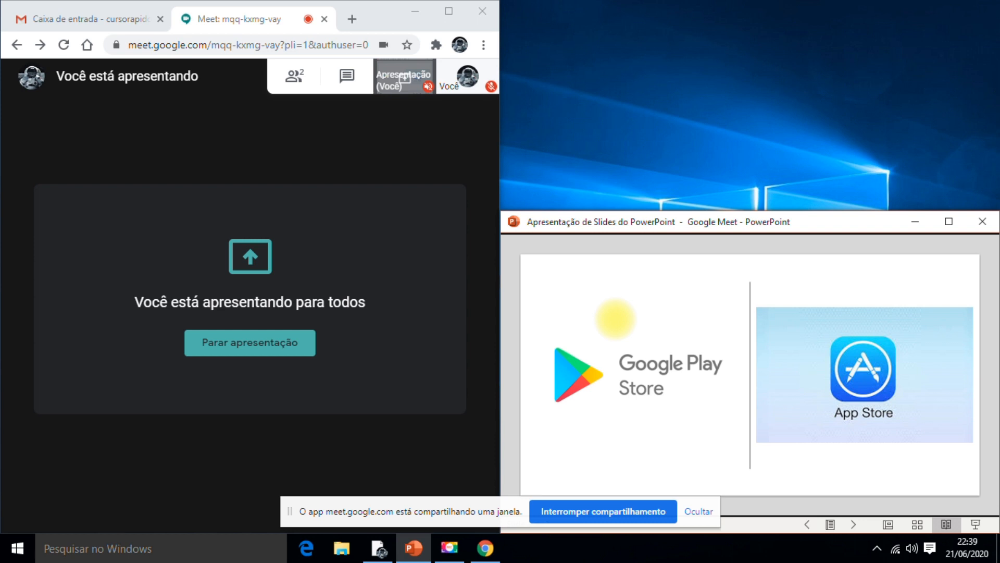
# Step: Look over the meeting's participant list and chat, closing the side pane after each check
pyautogui.moveTo(370, 299)
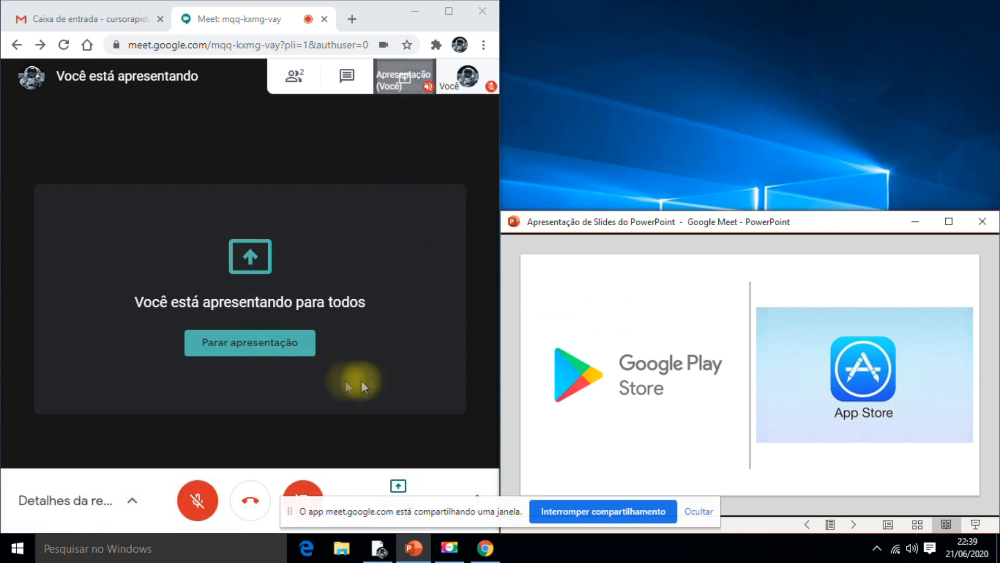
pyautogui.click(295, 79)
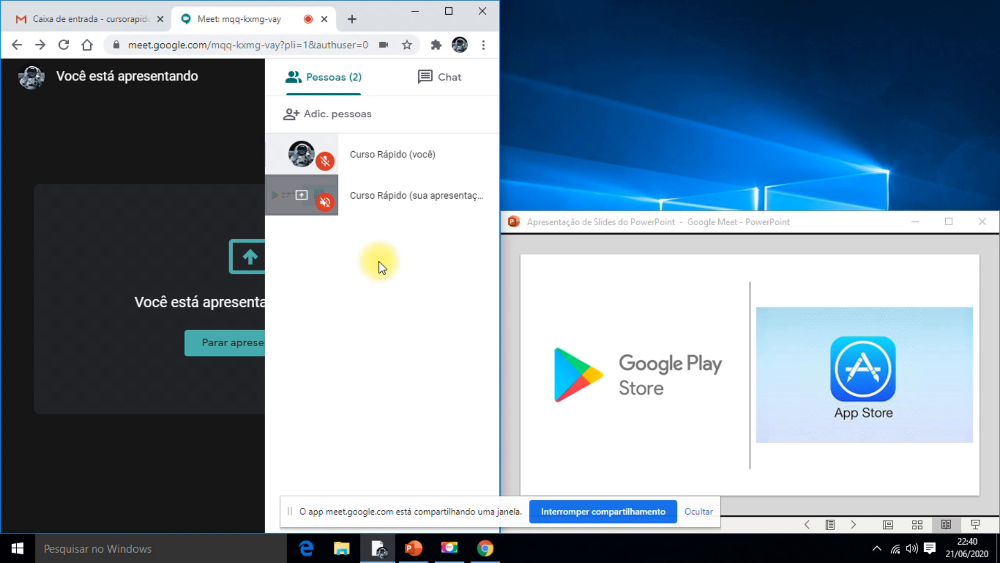
pyautogui.click(445, 86)
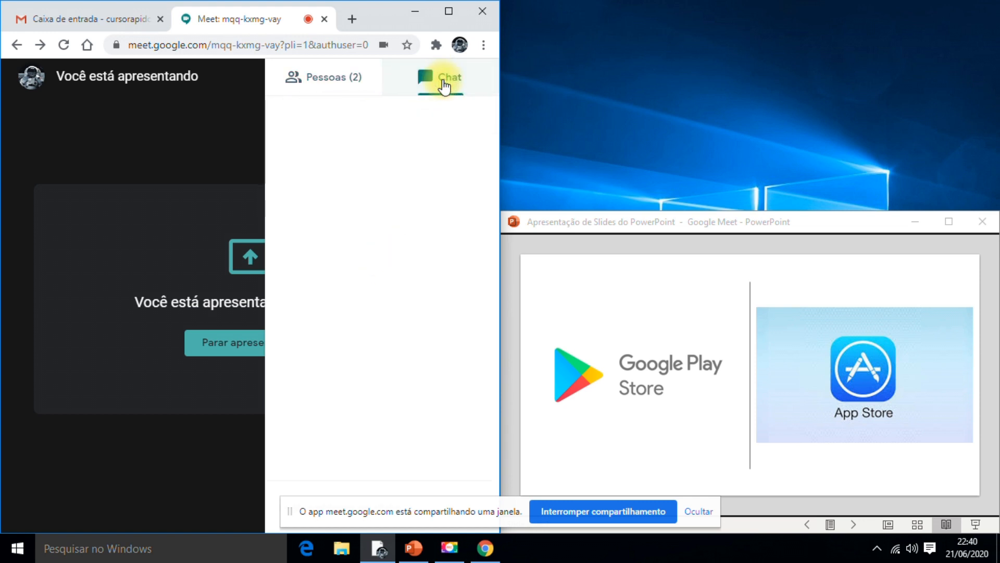
pyautogui.click(209, 116)
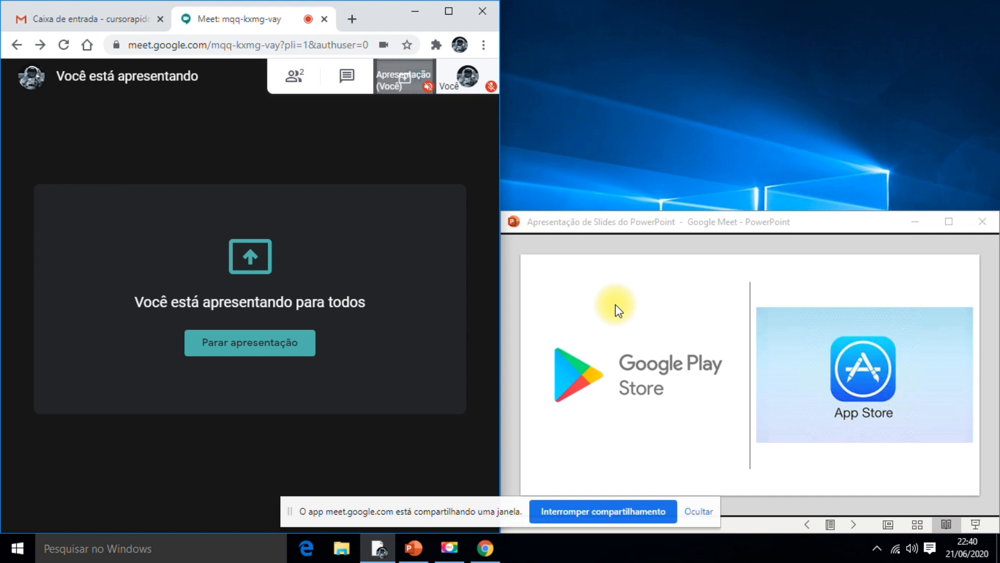
pyautogui.click(345, 78)
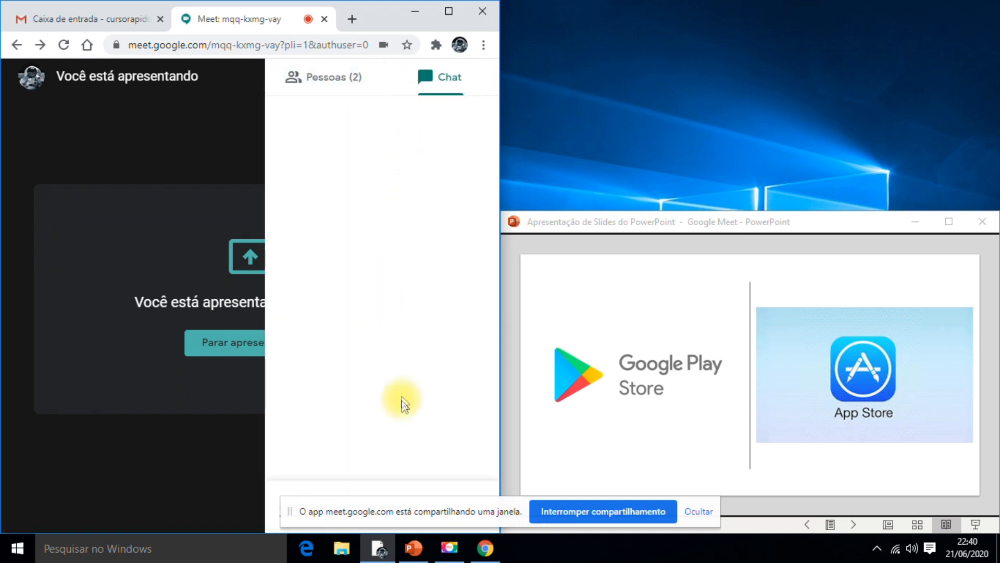
pyautogui.click(223, 138)
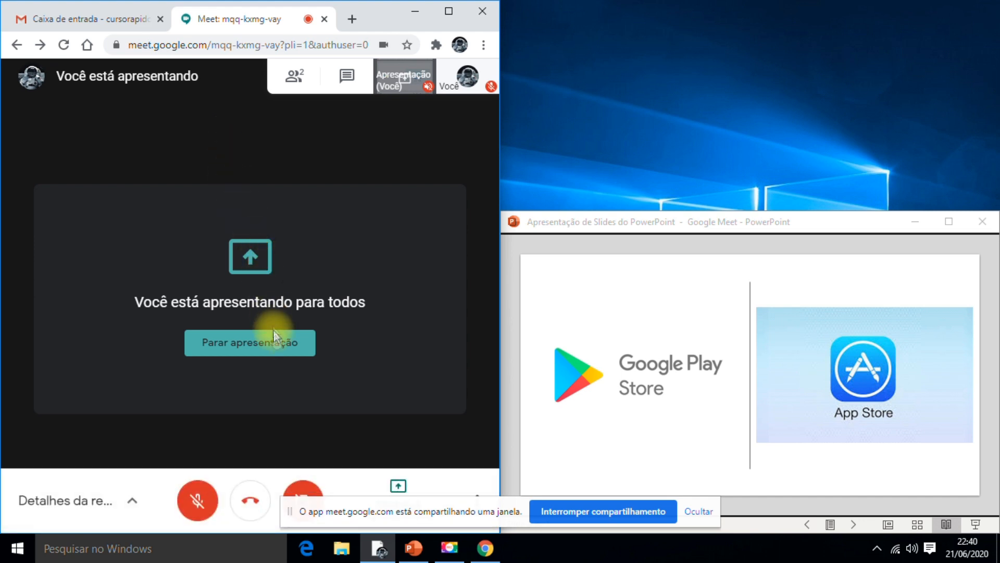
# Step: Stop presenting the PowerPoint window in the meeting and maximize the browser window
pyautogui.click(275, 352)
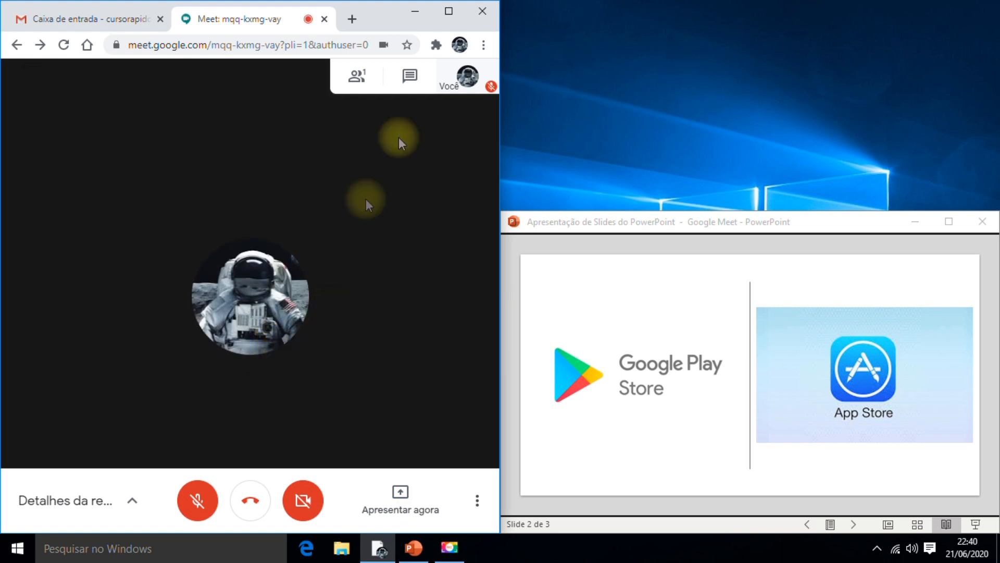
pyautogui.click(449, 11)
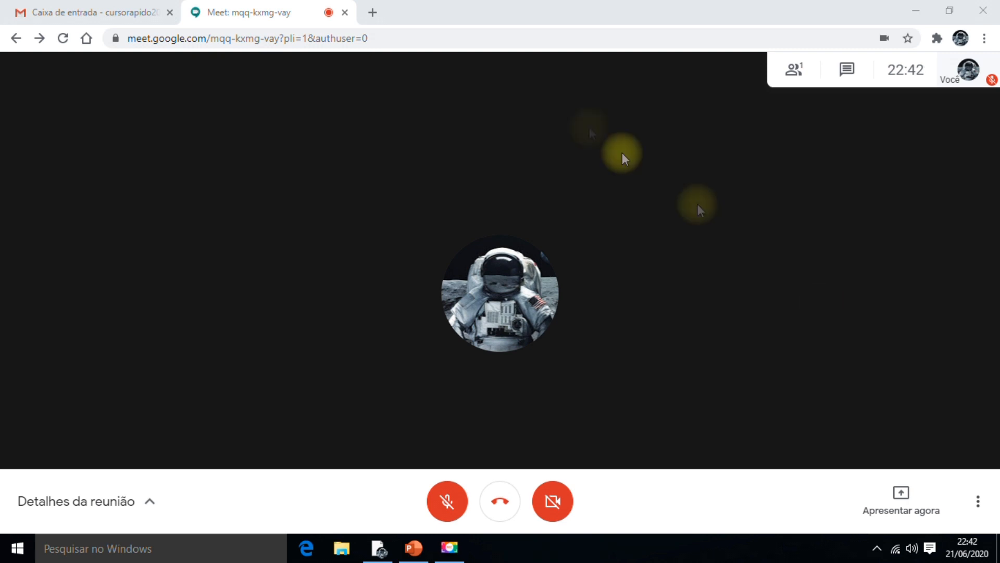
# Step: Open jamboard.google.com in a new browser tab and create a new blank jam
pyautogui.click(373, 11)
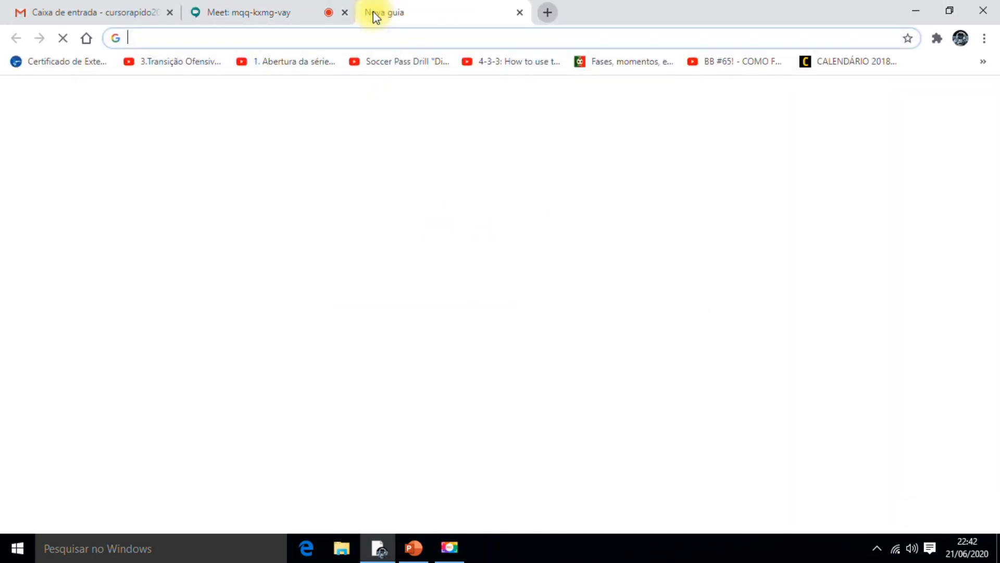
pyautogui.write('jamboard.google.com')
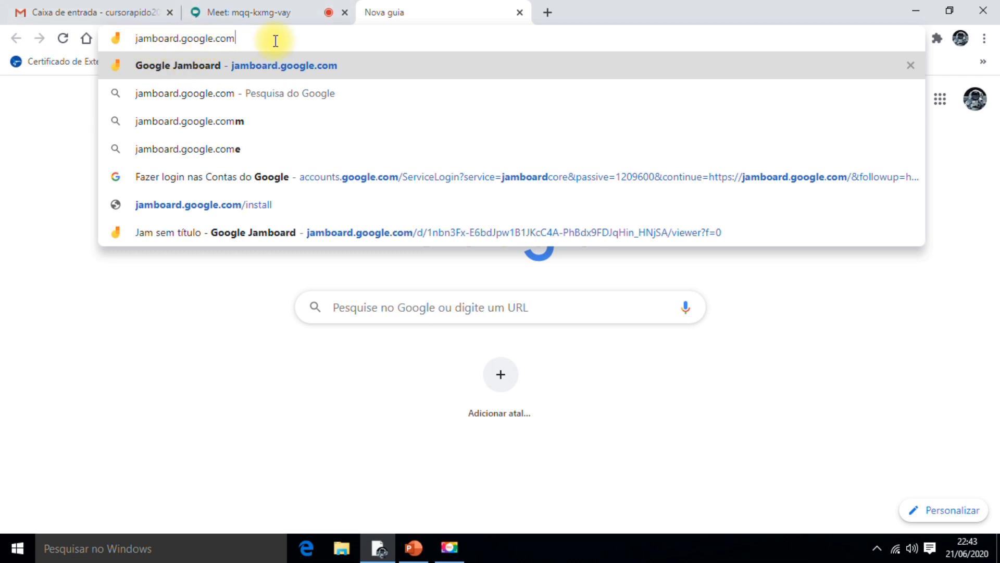
pyautogui.press('Return')
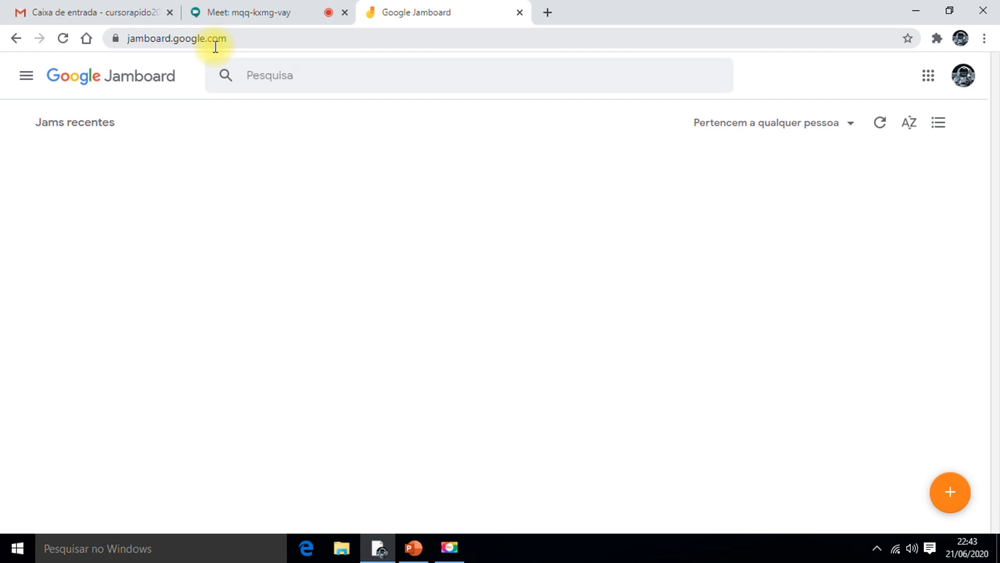
pyautogui.click(950, 493)
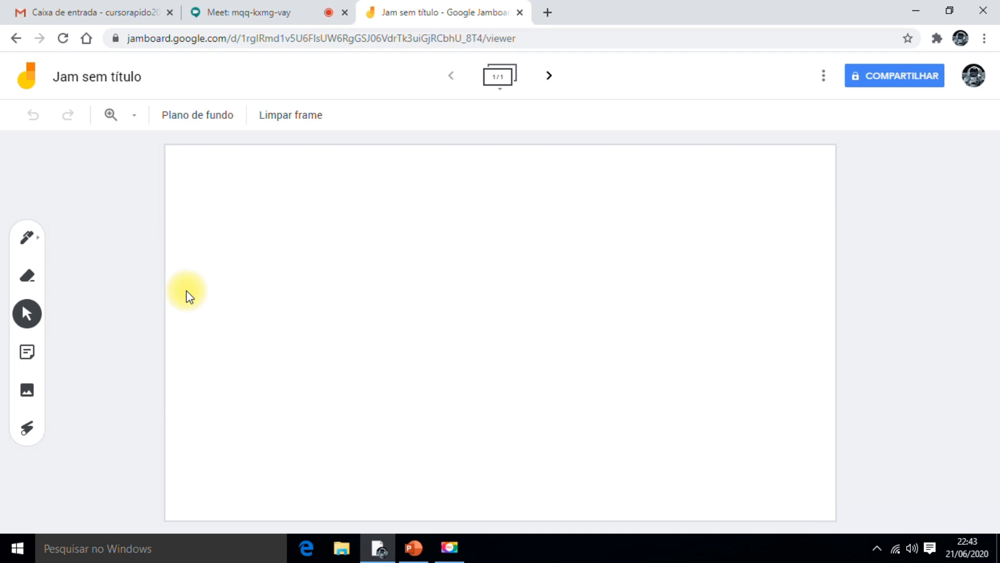
# Step: Share the untitled Jamboard tab with audio as a Chrome tab in the meeting, stop sharing, and return to the meeting
pyautogui.click(245, 13)
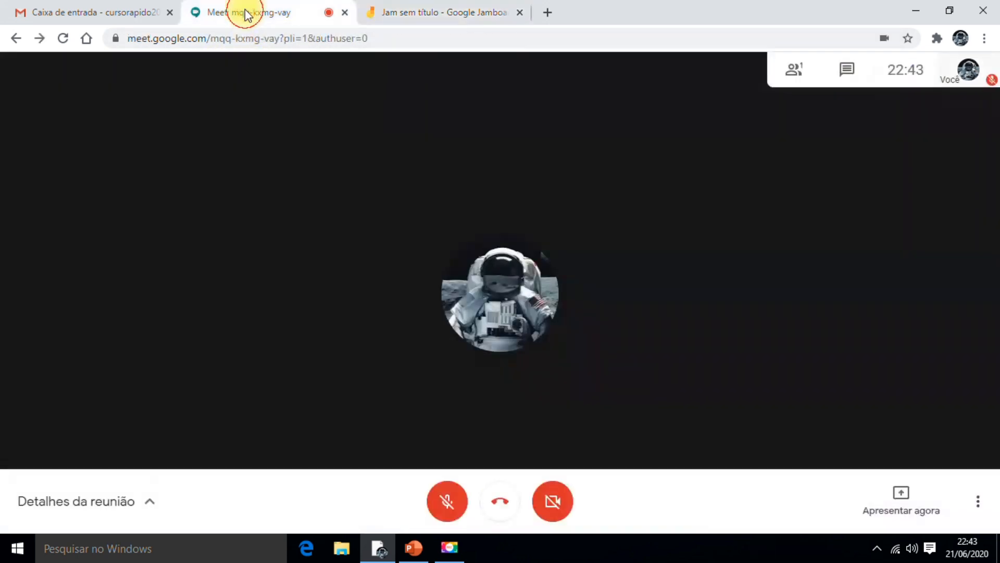
pyautogui.click(900, 493)
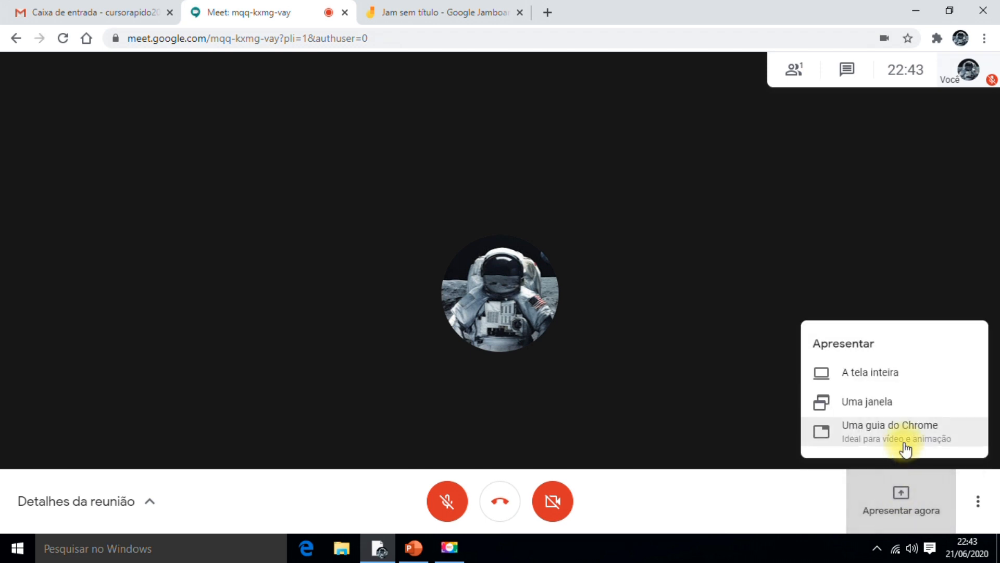
pyautogui.click(867, 431)
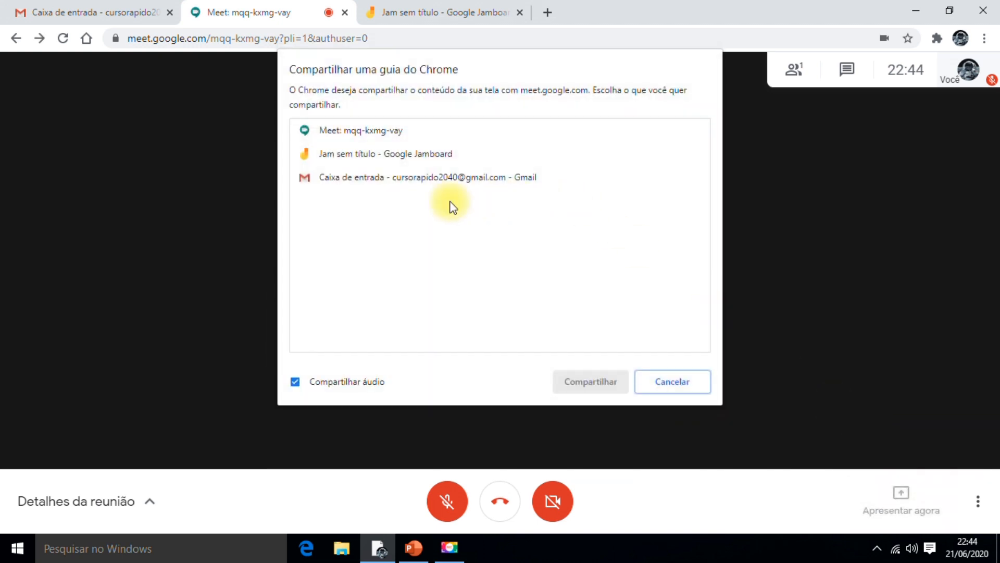
pyautogui.click(317, 156)
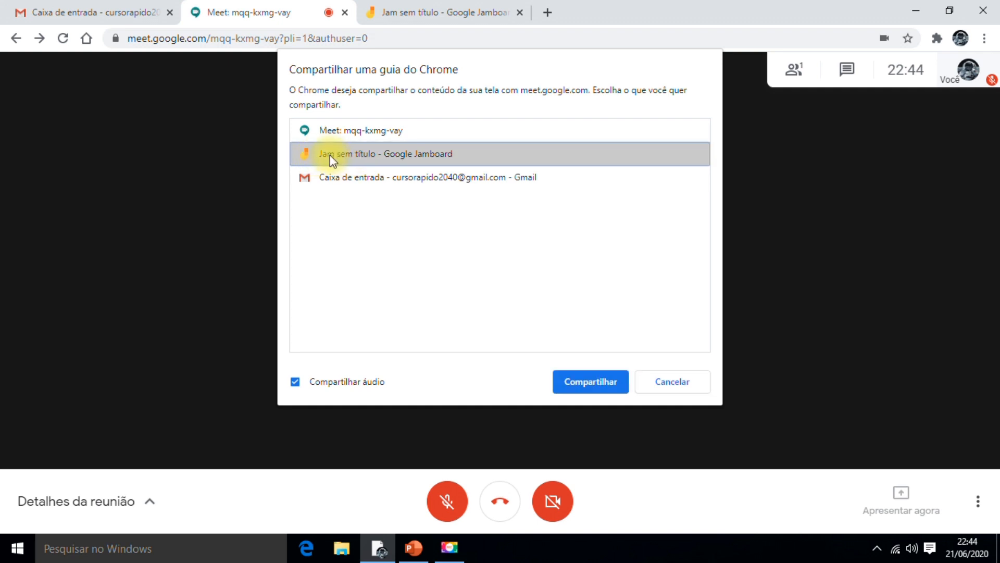
pyautogui.click(580, 390)
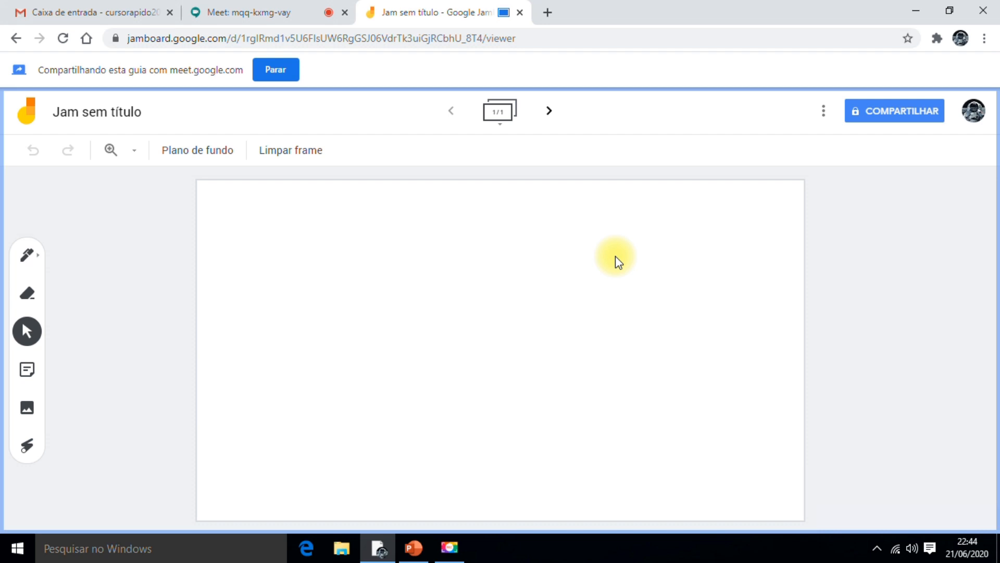
pyautogui.click(277, 72)
pyautogui.click(269, 15)
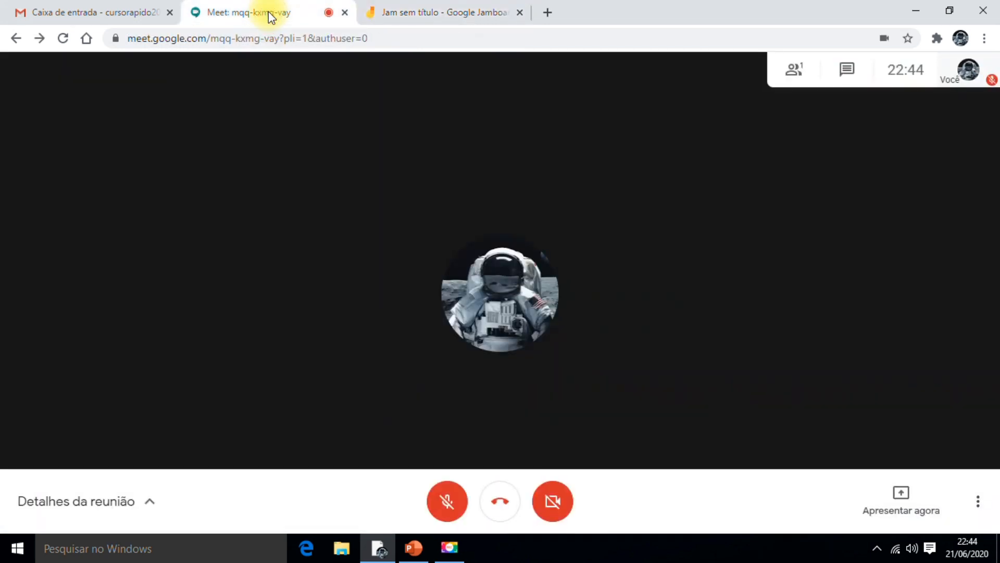
# Step: Snap the browser window with the meeting to the left half of the desktop and close the PowerPoint slide show window
pyautogui.click(947, 12)
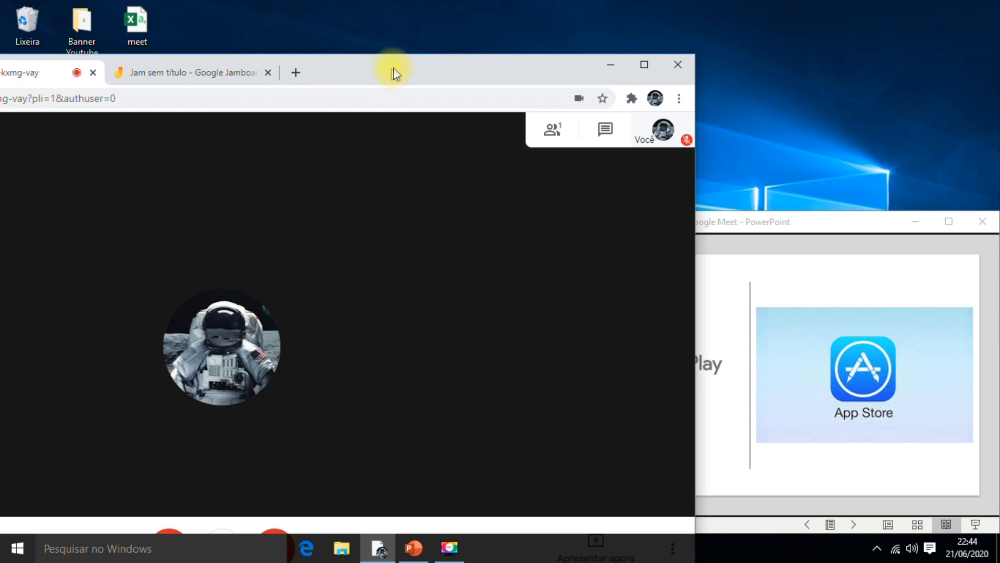
pyautogui.moveTo(411, 67); pyautogui.dragTo(1, 42)
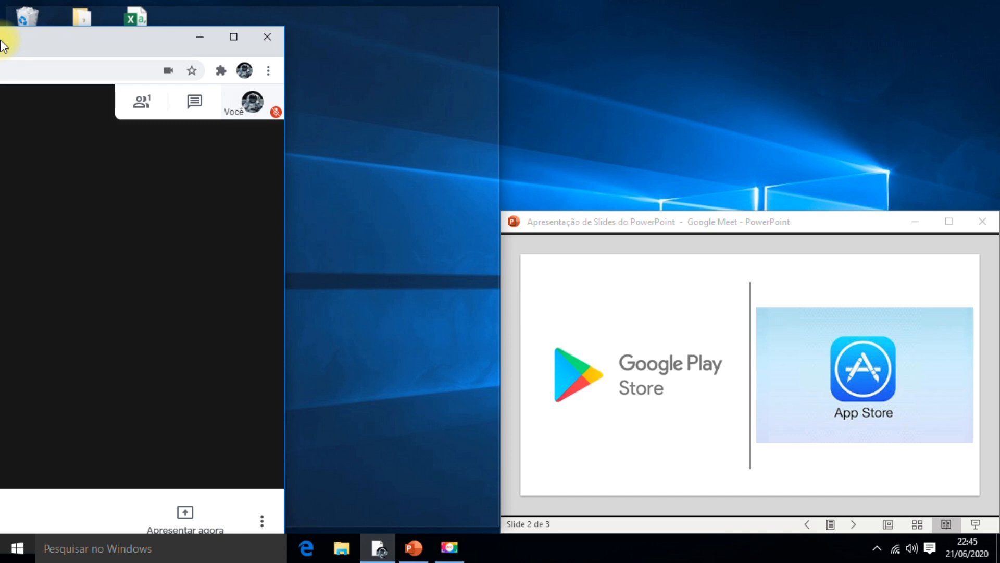
pyautogui.moveTo(2, 46); pyautogui.dragTo(8, 40)
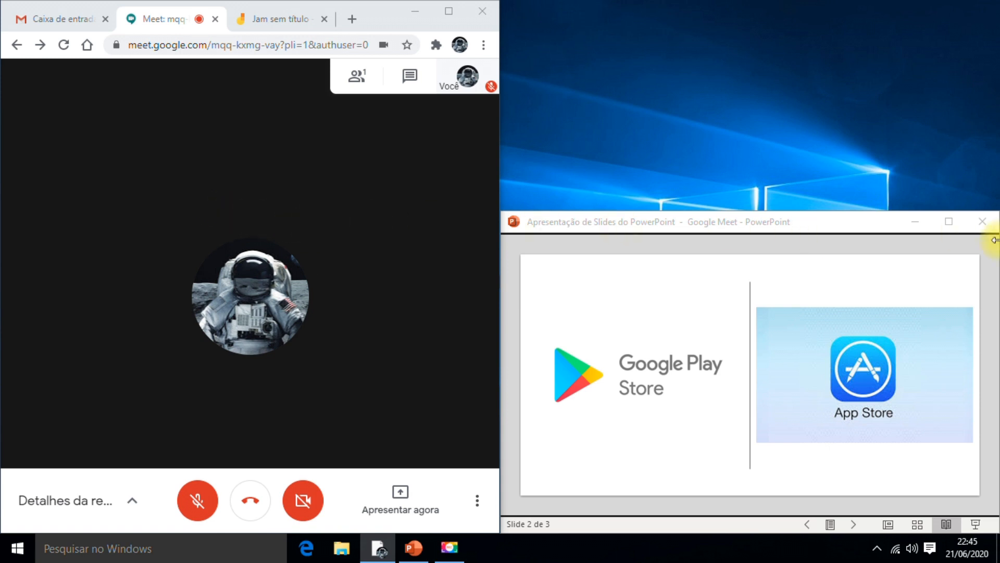
pyautogui.click(988, 224)
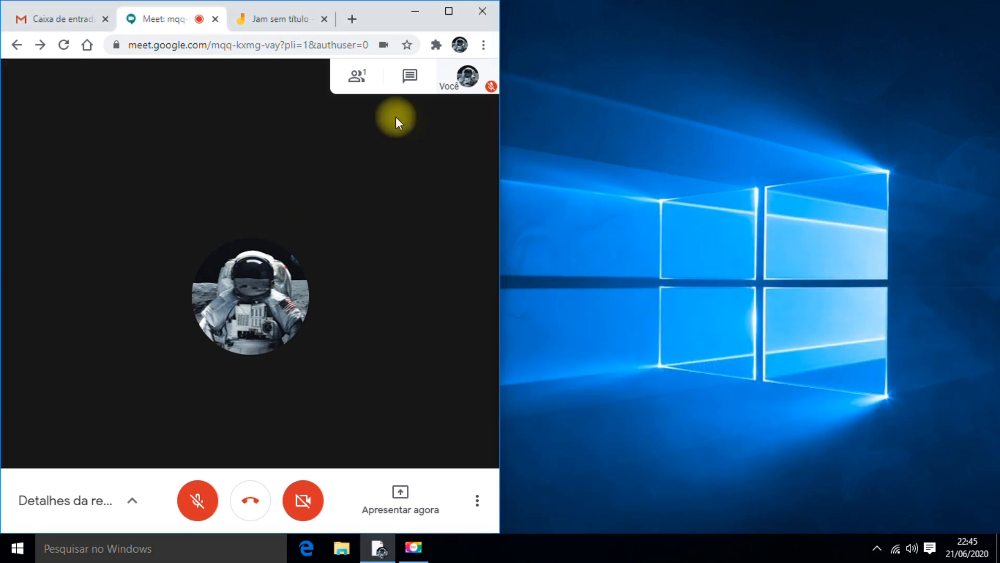
# Step: Detach the Jamboard tab into its own window and snap it to the right half of the desktop
pyautogui.click(258, 20)
pyautogui.moveTo(264, 24); pyautogui.dragTo(834, 45)
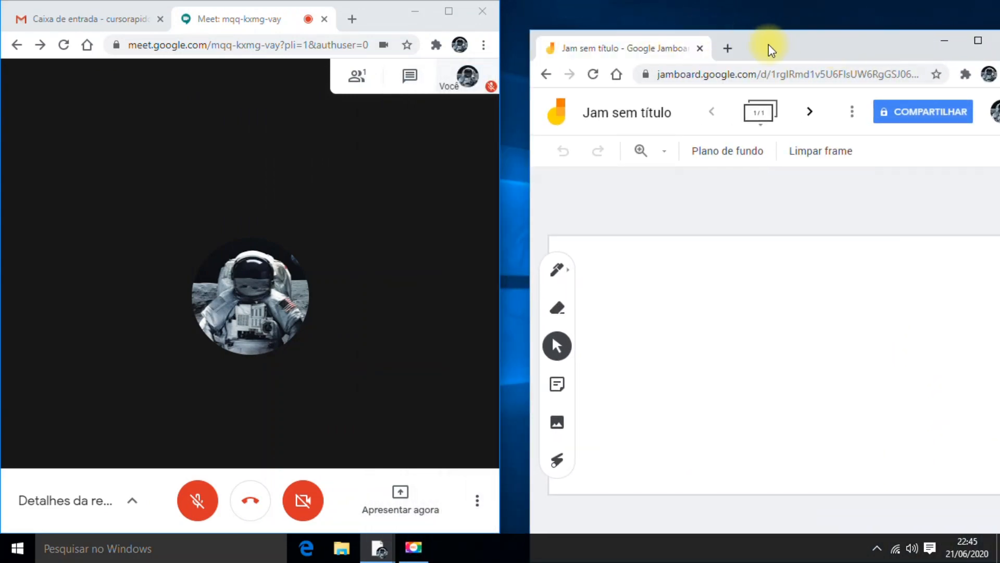
pyautogui.moveTo(767, 43); pyautogui.dragTo(998, 24)
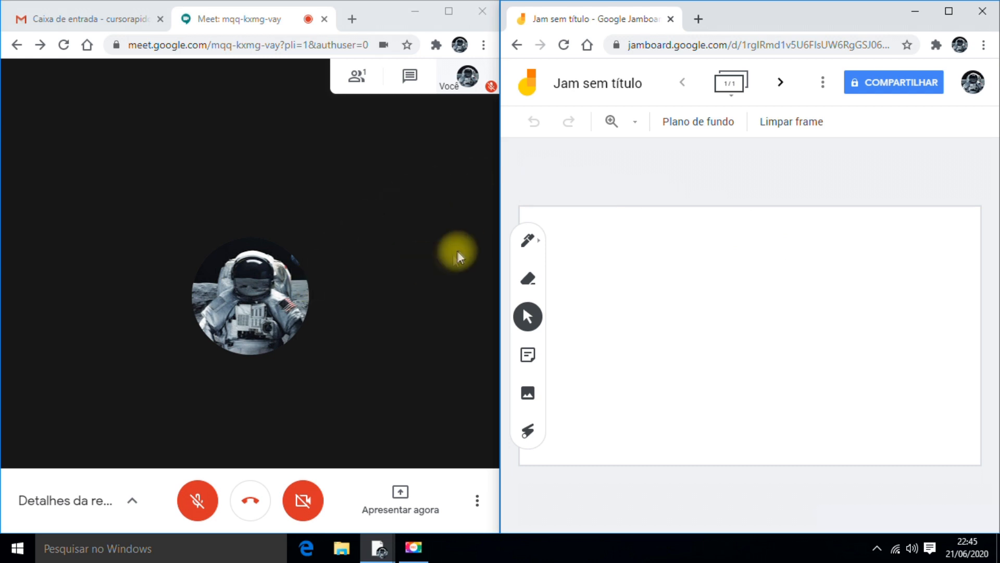
# Step: Narrow the meeting window and resnap the Jamboard window to fill the rest of the desktop's width
pyautogui.moveTo(496, 217); pyautogui.dragTo(320, 244)
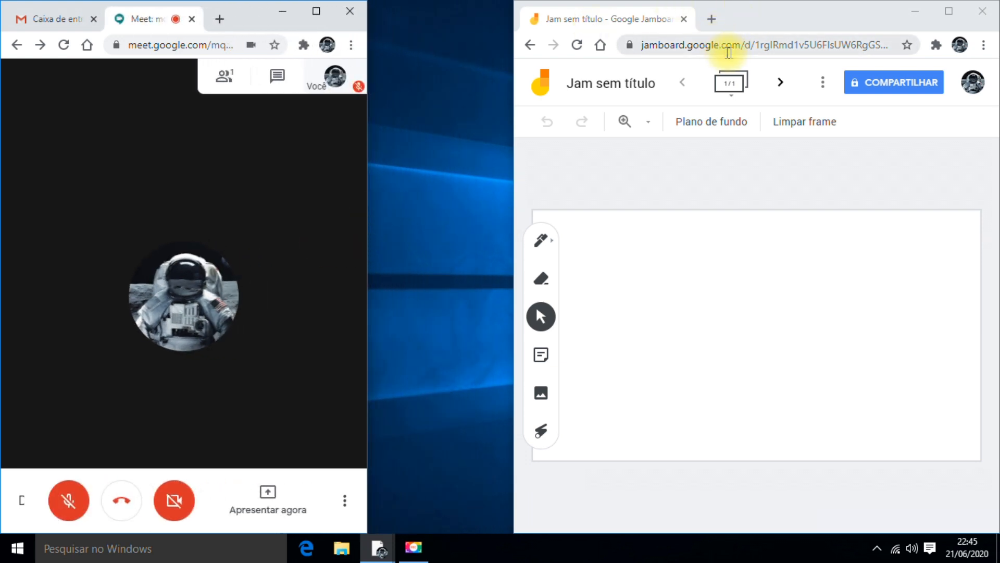
pyautogui.moveTo(787, 21); pyautogui.dragTo(996, 24)
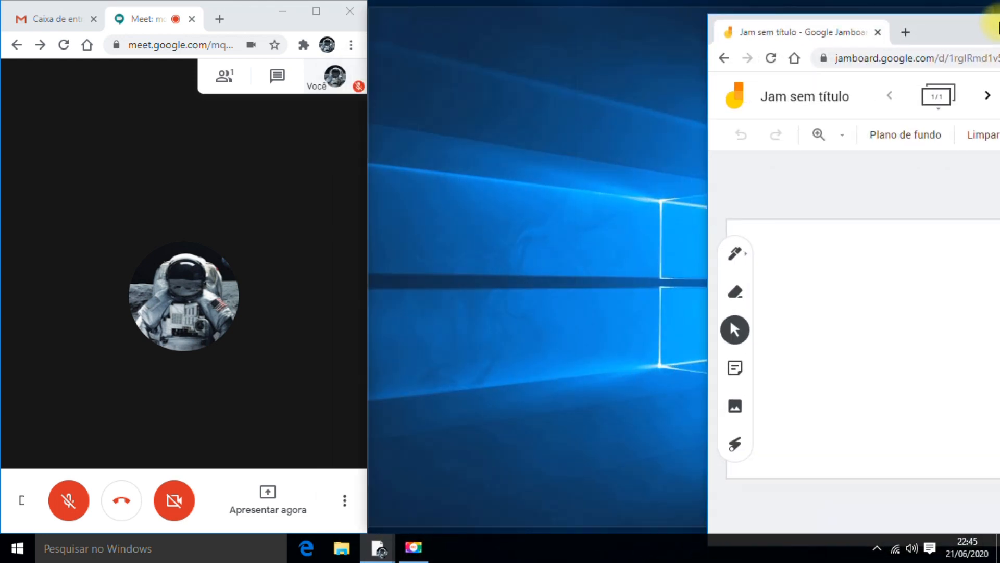
pyautogui.moveTo(996, 24); pyautogui.dragTo(996, 25)
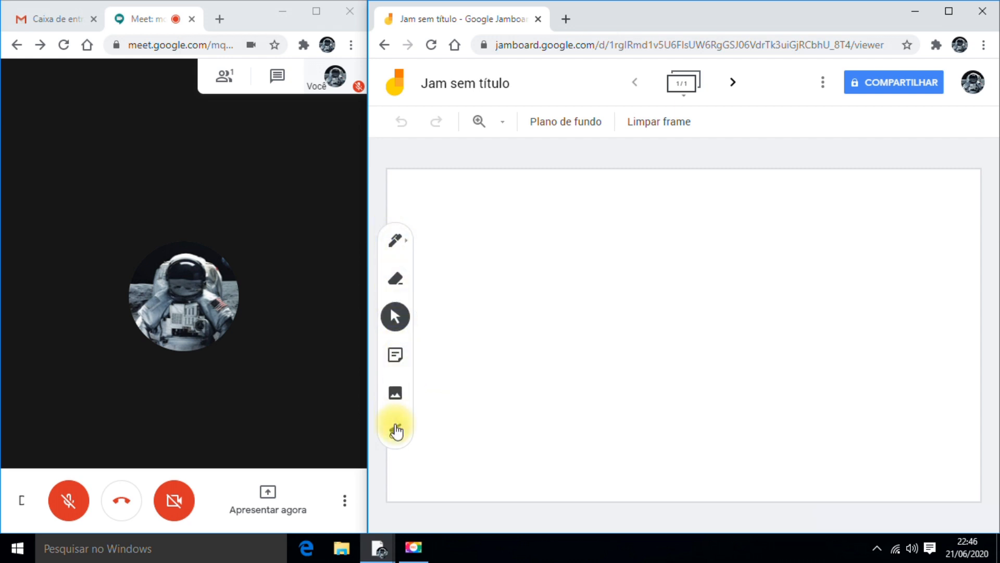
# Step: Scribble loops near the middle of the jam with the highlighter in yellow-orange and undo the drawing
pyautogui.click(397, 240)
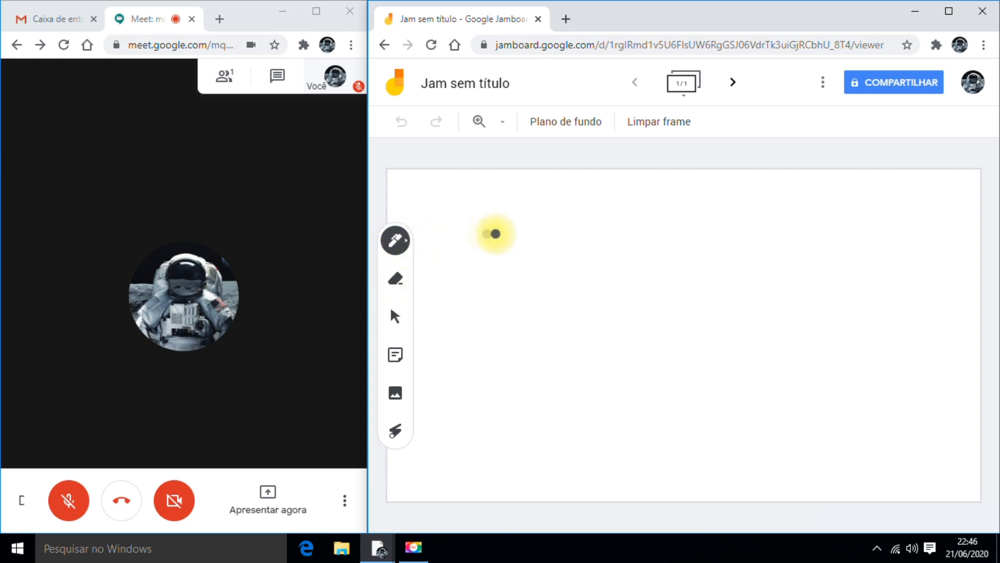
pyautogui.click(395, 253)
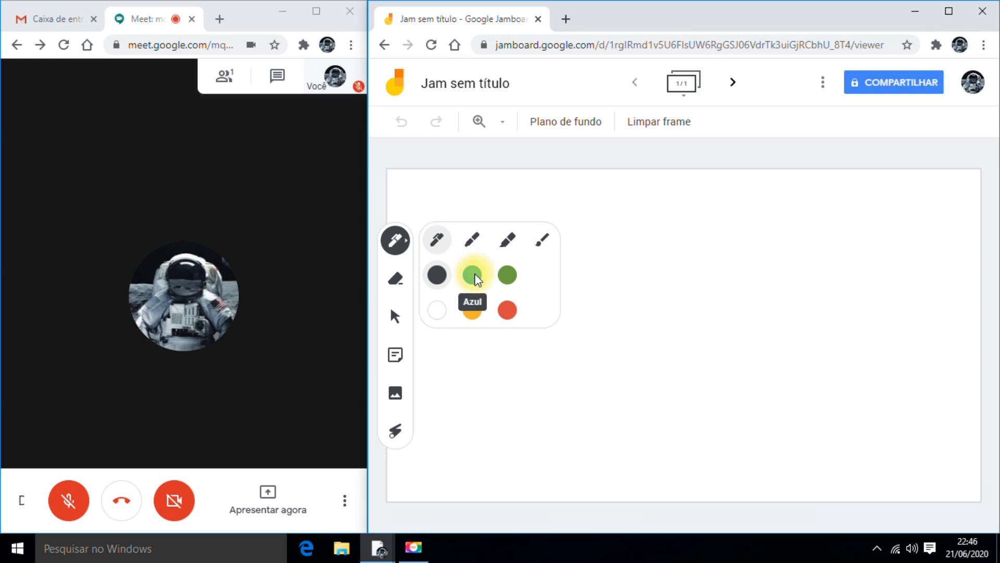
pyautogui.click(507, 242)
pyautogui.click(472, 309)
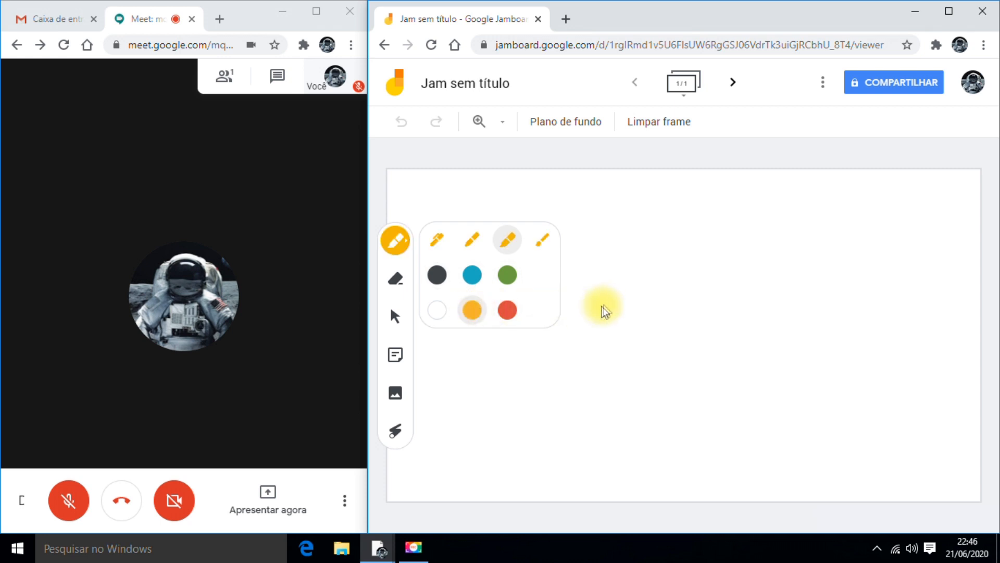
pyautogui.moveTo(604, 304); pyautogui.dragTo(634, 285)
pyautogui.moveTo(697, 272)
pyautogui.mouseDown()
pyautogui.moveTo(696, 314)
pyautogui.moveTo(737, 295)
pyautogui.moveTo(670, 271)
pyautogui.moveTo(677, 340)
pyautogui.mouseUp()
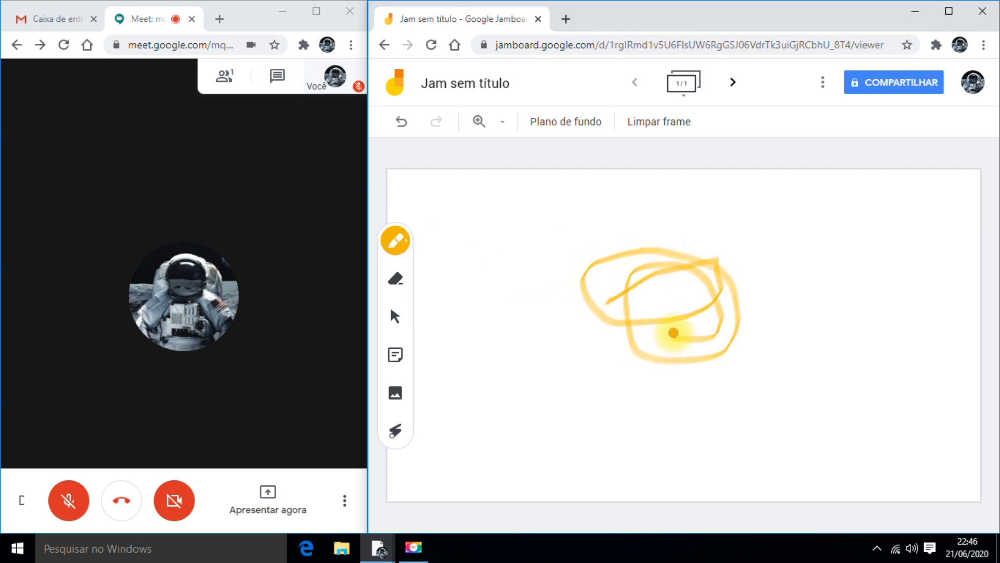
pyautogui.click(403, 128)
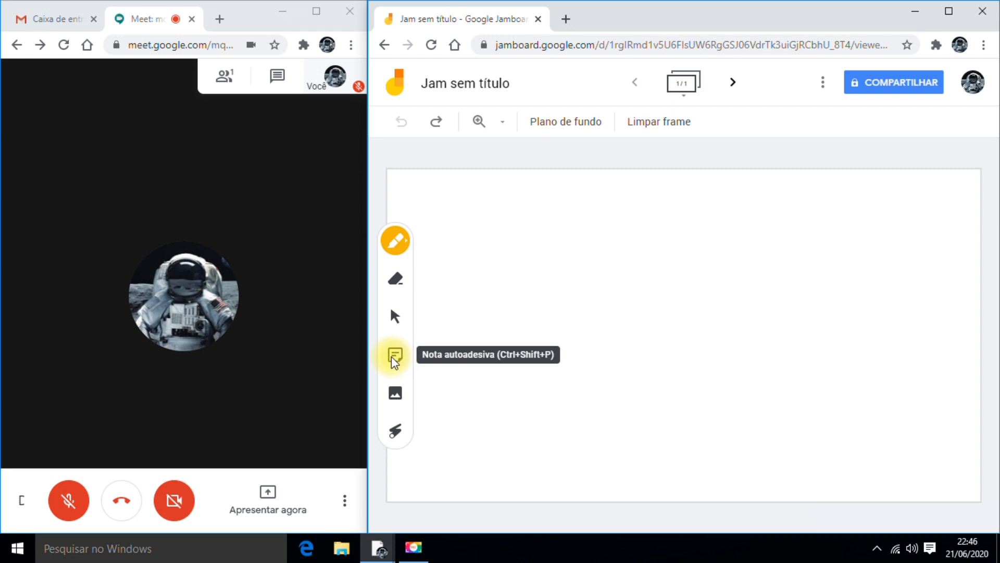
# Step: Add a yellow sticky note reading "Google Meet" to the jam and close the note editor
pyautogui.click(395, 356)
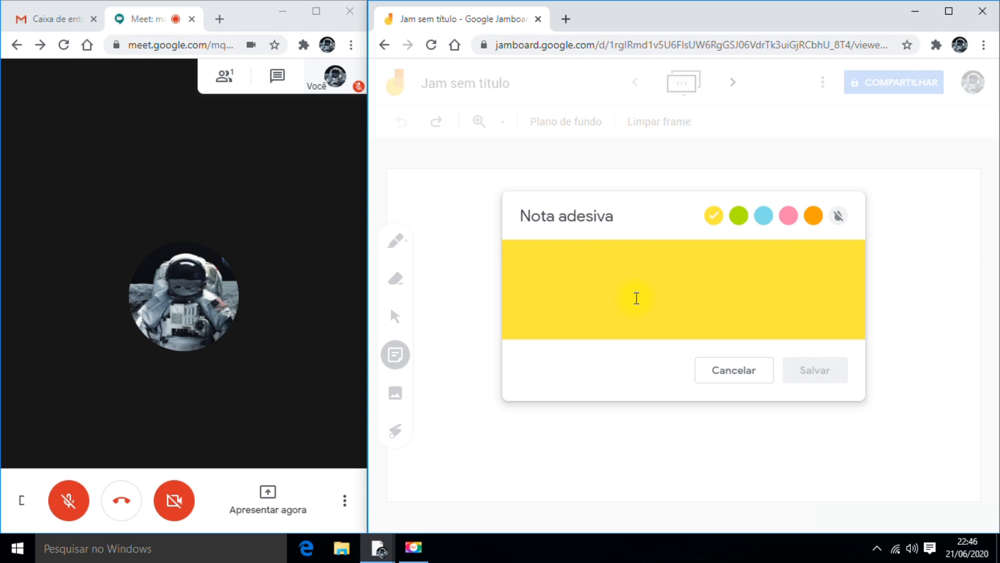
pyautogui.write('Google Meet')
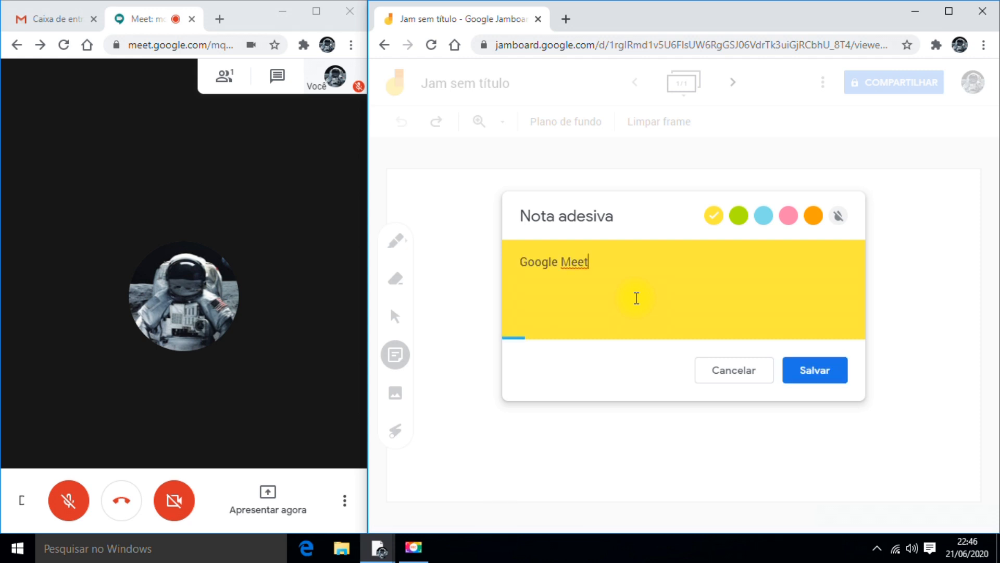
pyautogui.click(809, 373)
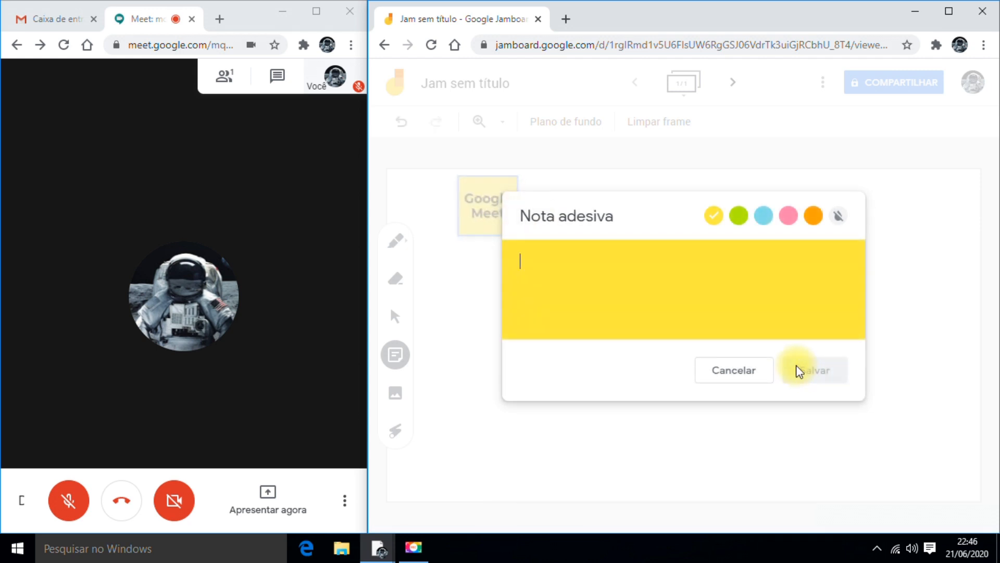
pyautogui.click(896, 279)
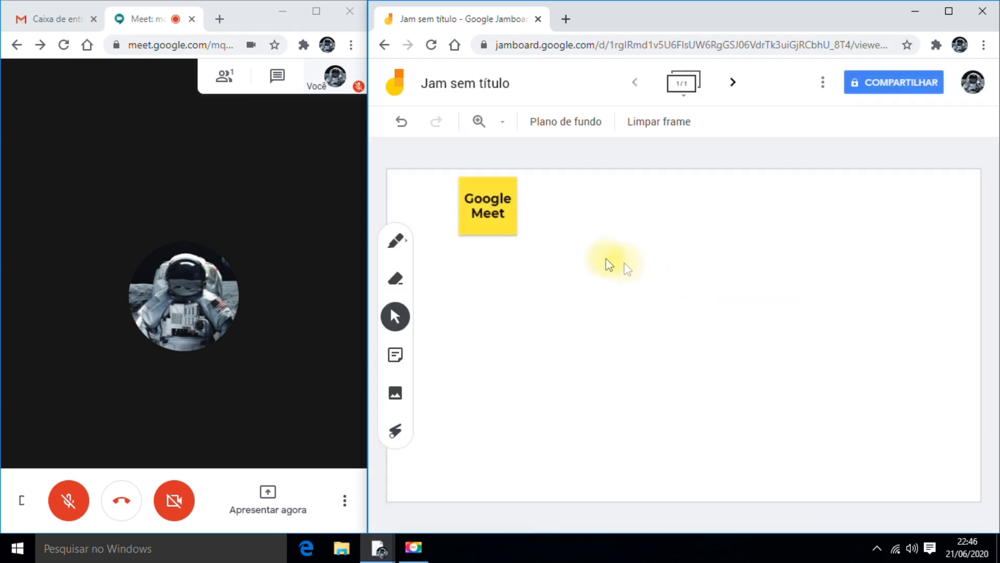
# Step: Enlarge the "Google Meet" sticky note and place it near the middle of the frame
pyautogui.moveTo(497, 214); pyautogui.dragTo(764, 429)
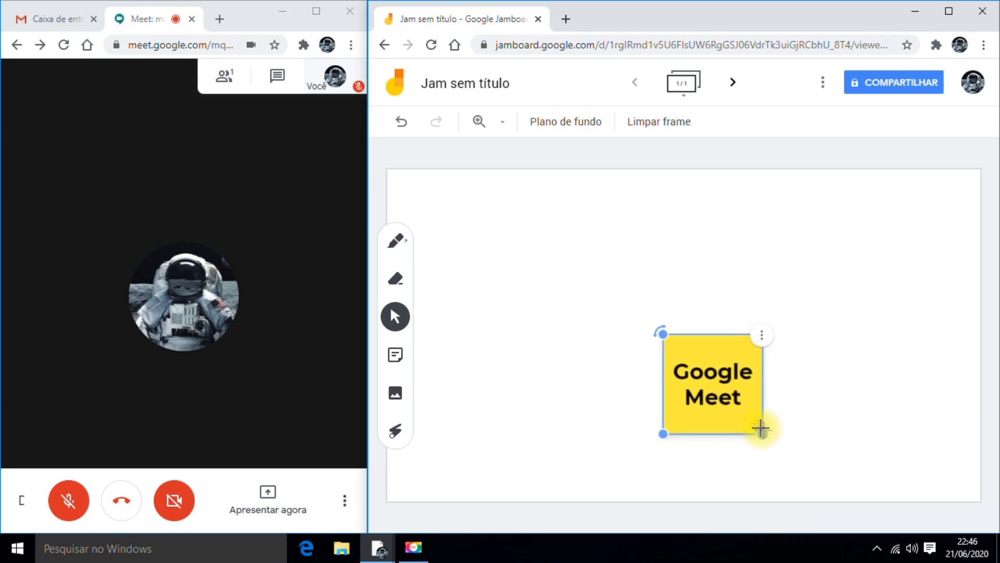
pyautogui.moveTo(724, 384); pyautogui.dragTo(680, 346)
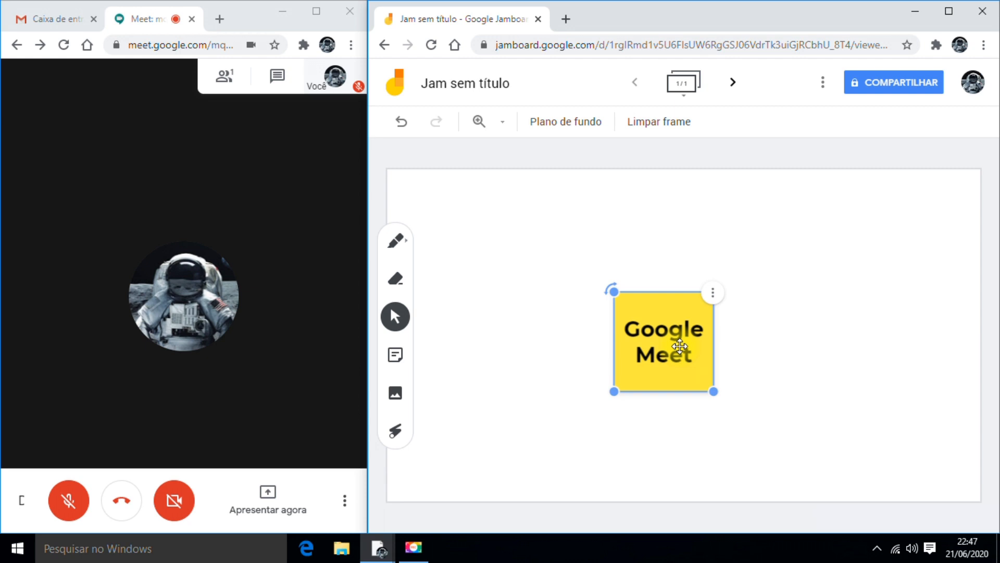
pyautogui.click(540, 286)
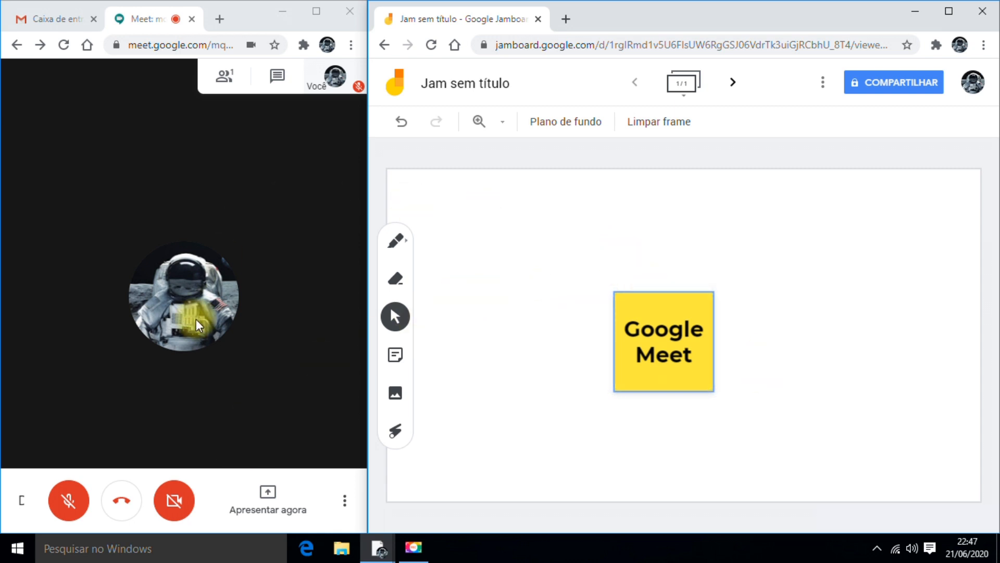
# Step: Present the untitled Jamboard window in the meeting as a shared application window
pyautogui.click(269, 494)
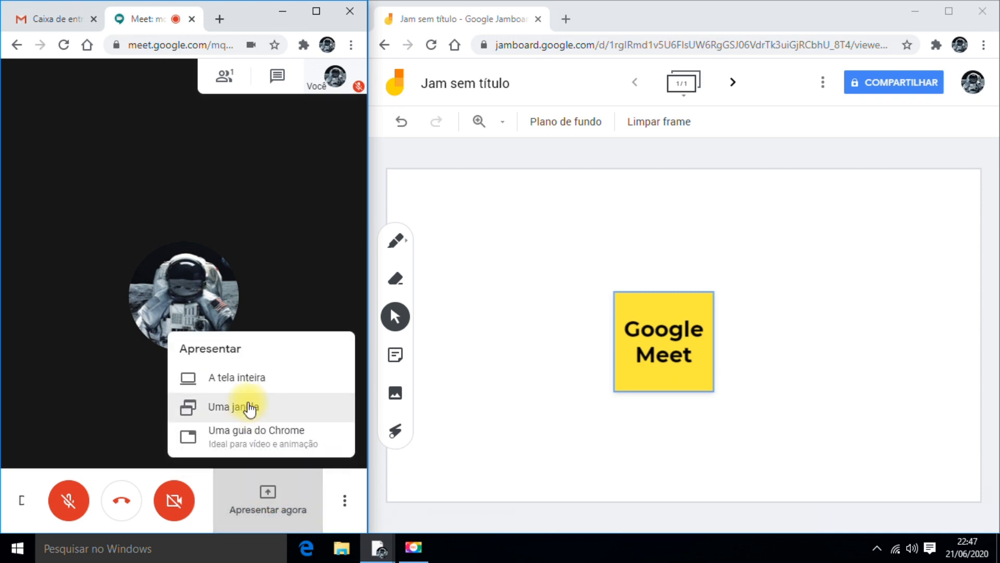
pyautogui.click(231, 410)
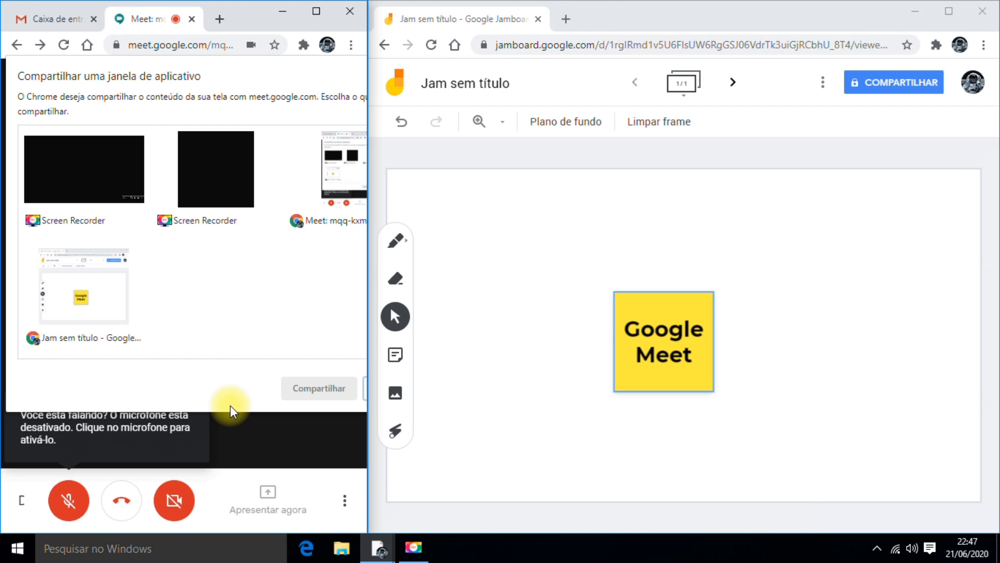
pyautogui.click(88, 302)
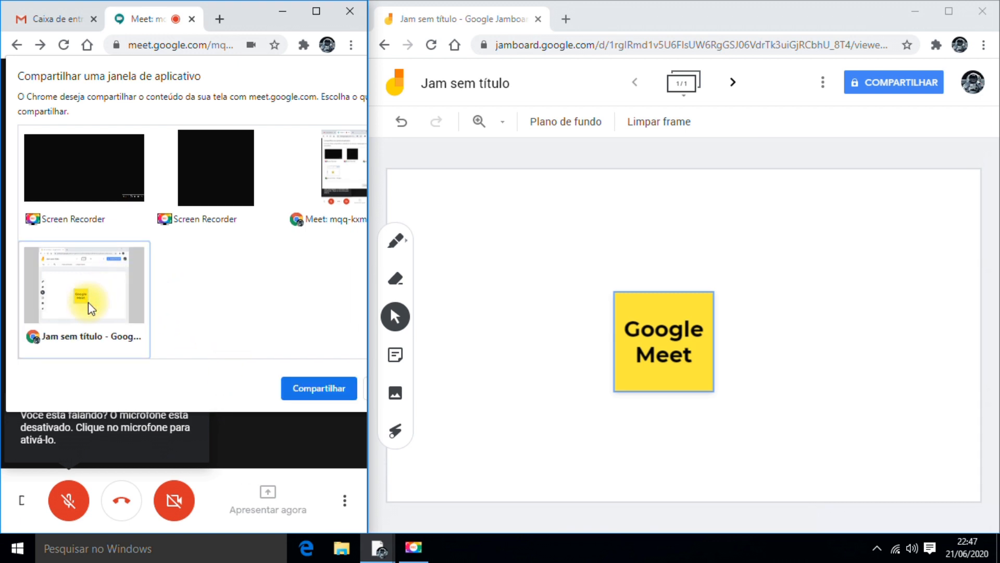
pyautogui.click(306, 392)
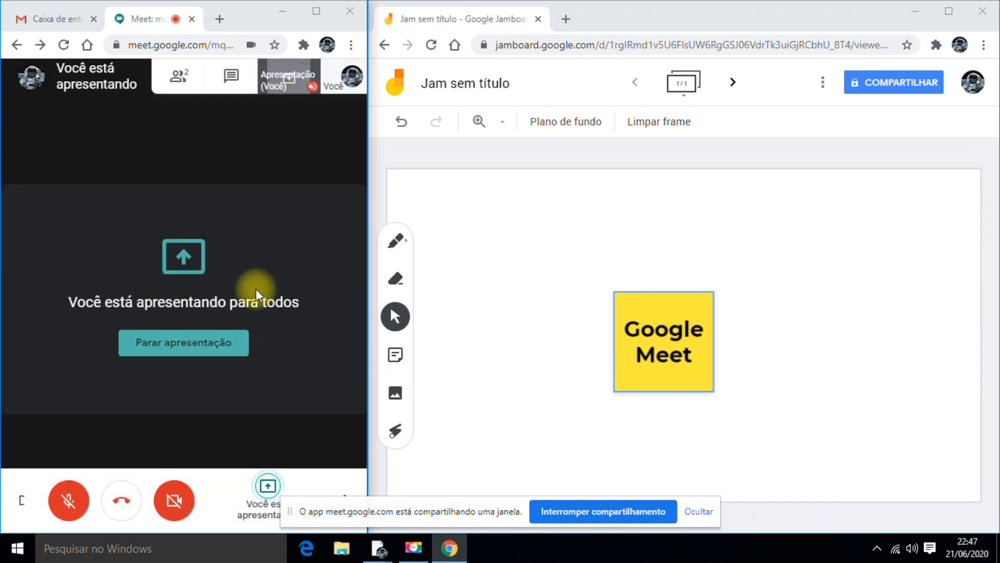
# Step: Select the sticky note on the presented jam, check the meeting's chat, and close the side pane
pyautogui.click(713, 303)
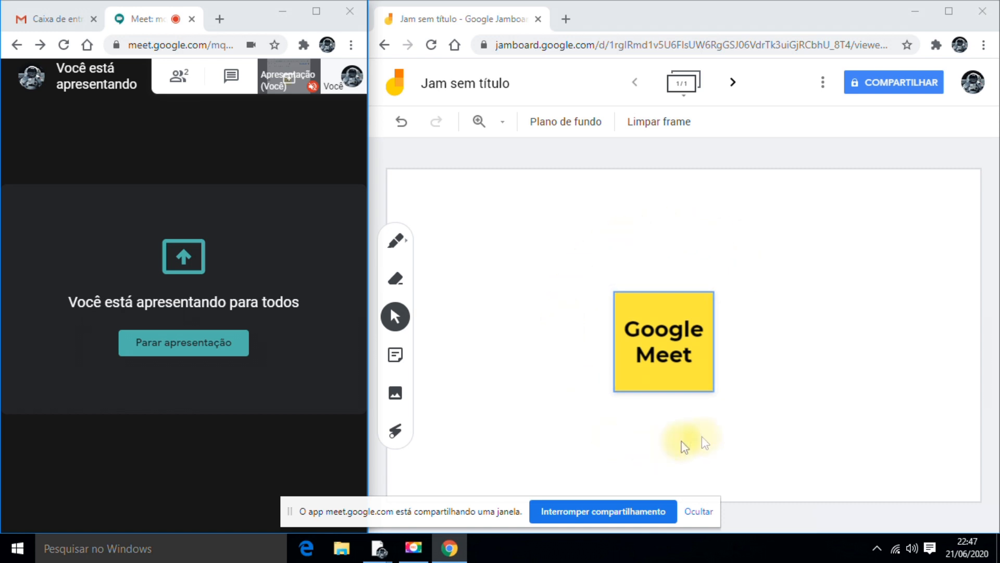
pyautogui.click(652, 309)
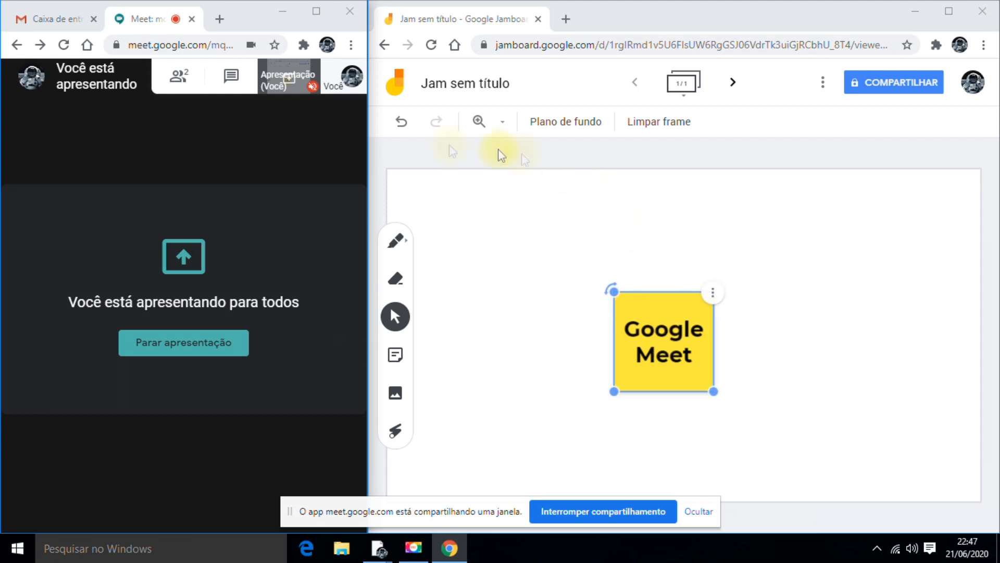
pyautogui.click(232, 79)
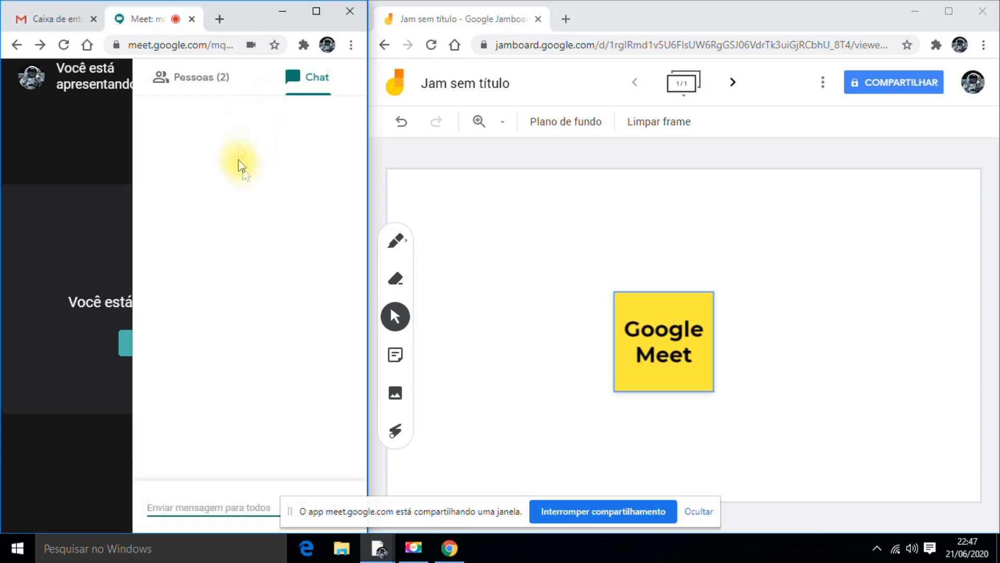
pyautogui.click(83, 152)
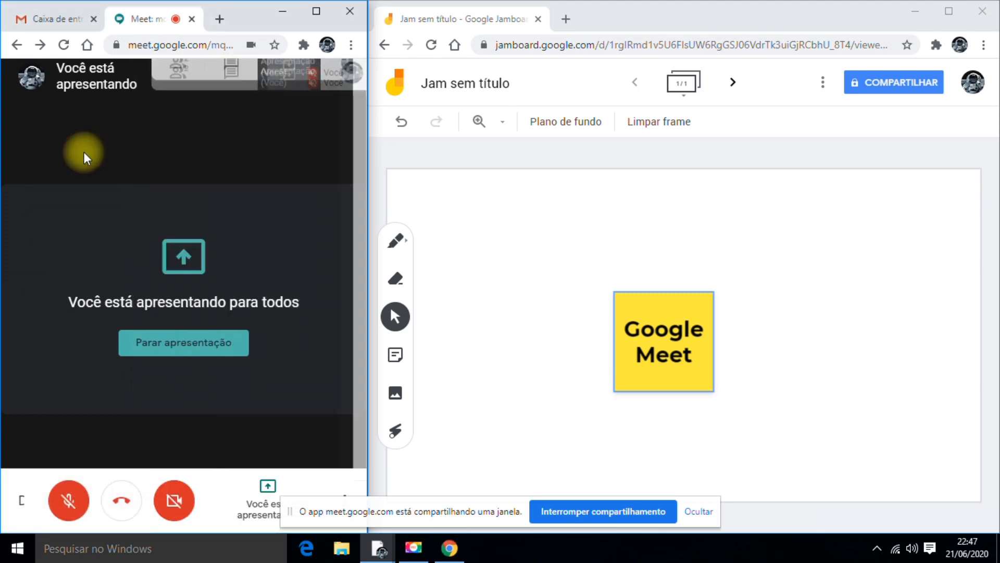
# Step: Move the yellow "Google Meet" sticky note slightly up and to the left within the frame
pyautogui.click(633, 341)
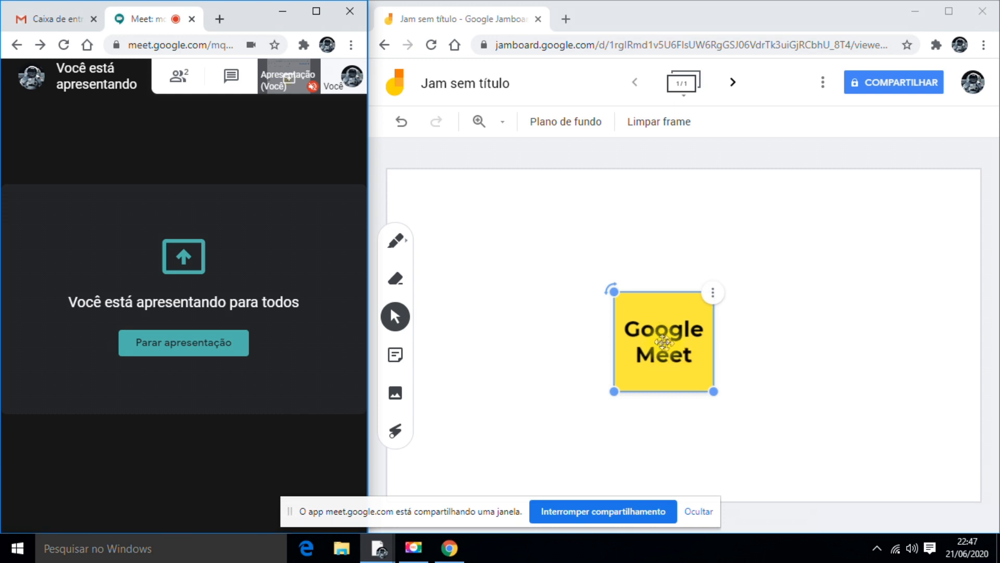
pyautogui.moveTo(690, 365); pyautogui.dragTo(648, 342)
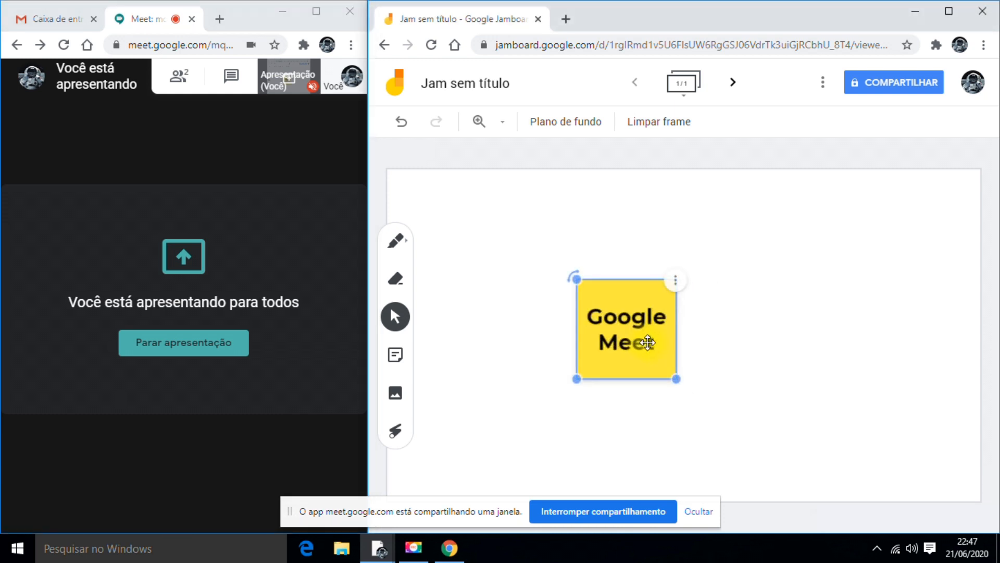
pyautogui.click(714, 335)
# Step: Duplicate the "Google Meet" sticky note and place the copy above and to the right of the original
pyautogui.click(597, 323)
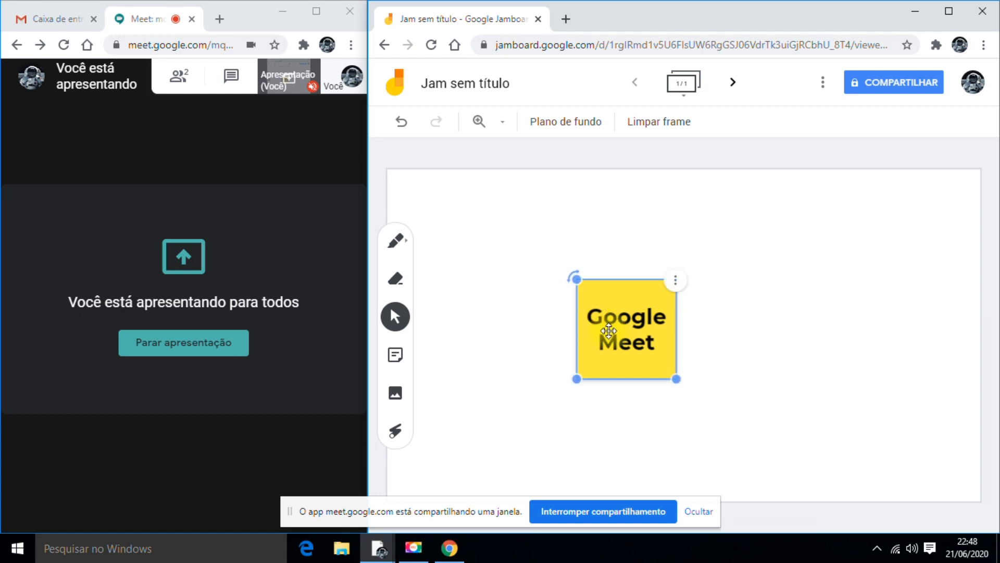
pyautogui.hotkey('ctrl', 'd')
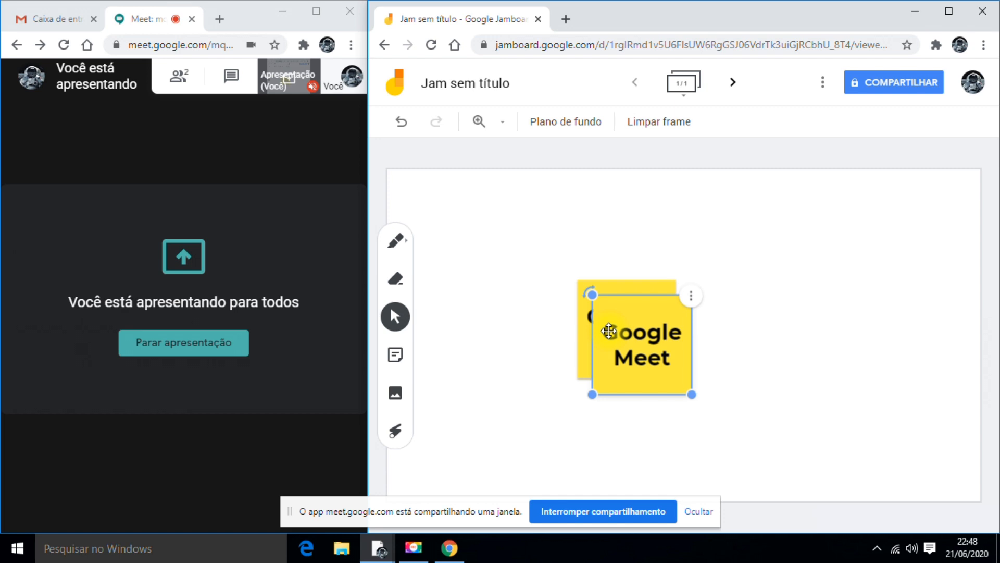
pyautogui.moveTo(609, 330); pyautogui.dragTo(794, 252)
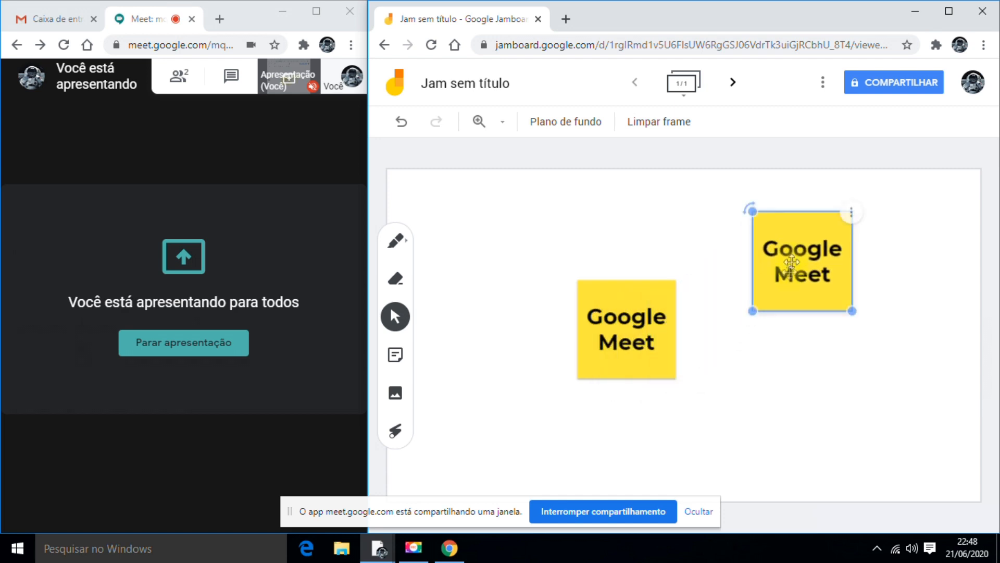
pyautogui.click(772, 332)
pyautogui.click(797, 268)
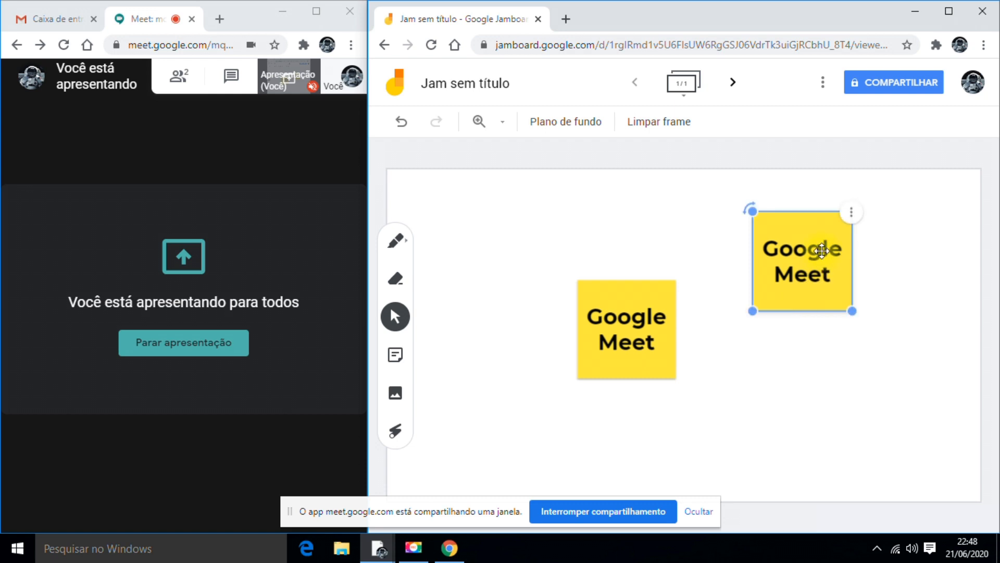
# Step: Change the duplicated note's text to "Aulas" and its colour to green, and save it
pyautogui.doubleClick(794, 260)
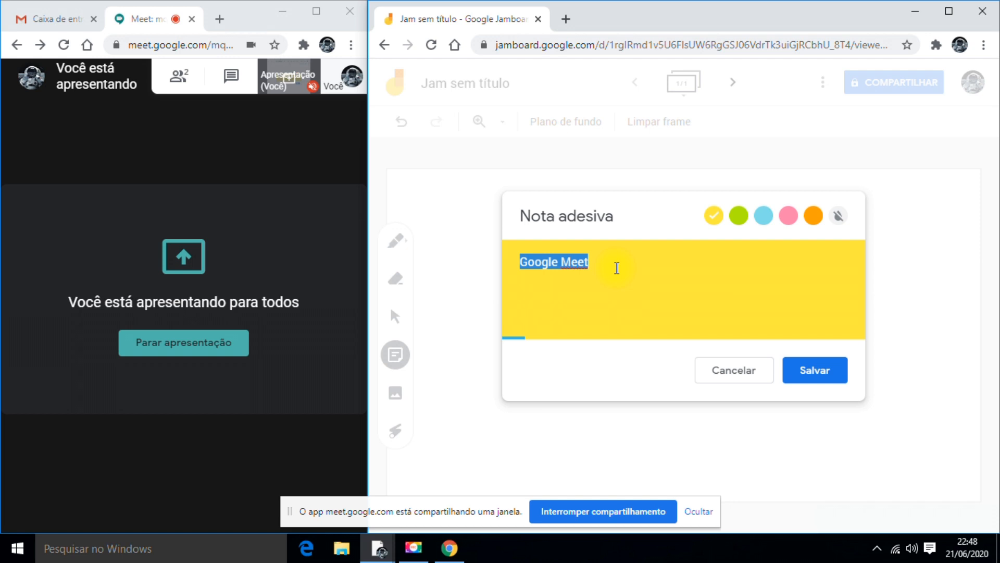
pyautogui.write('Aulas')
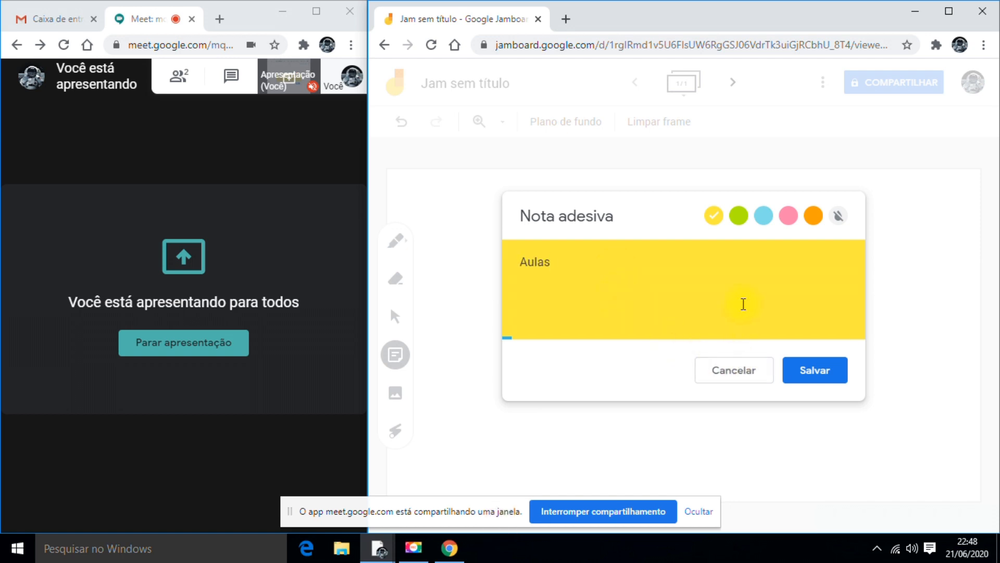
pyautogui.click(739, 215)
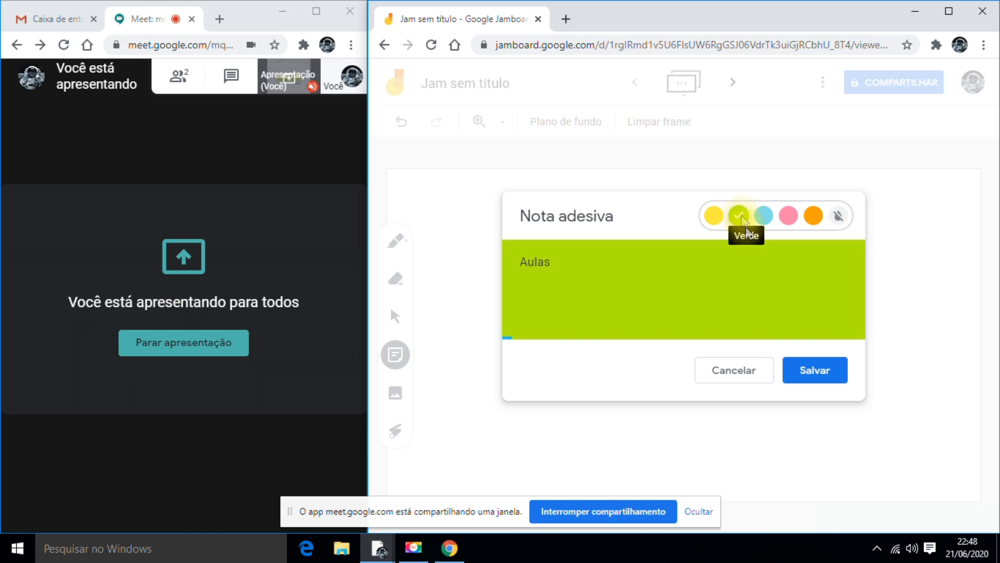
pyautogui.click(808, 379)
# Step: Shrink the green "Aulas" note and move it below and to the left of the "Google Meet" note
pyautogui.click(816, 263)
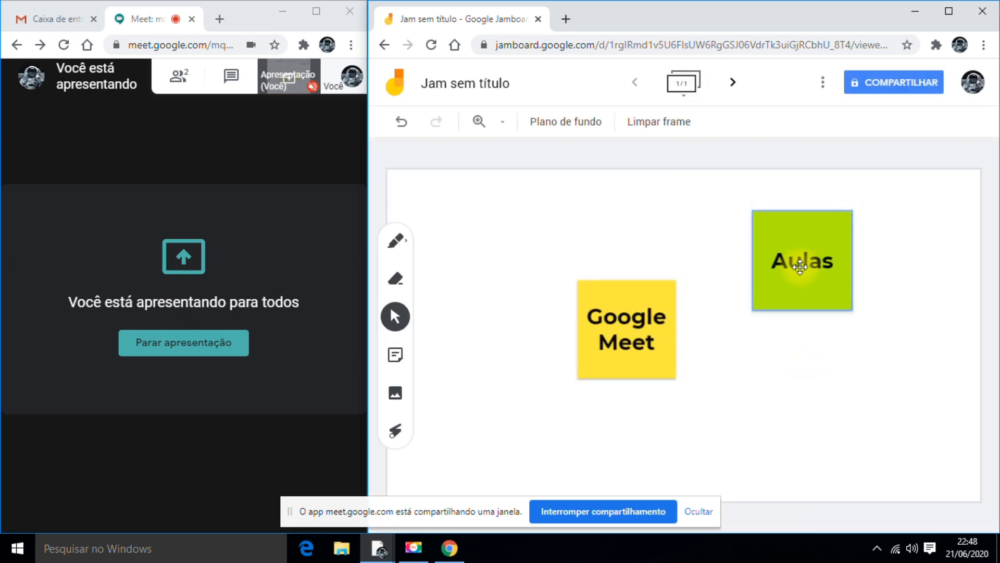
pyautogui.moveTo(852, 310); pyautogui.dragTo(827, 282)
pyautogui.moveTo(793, 251); pyautogui.dragTo(510, 432)
pyautogui.click(570, 413)
pyautogui.click(563, 462)
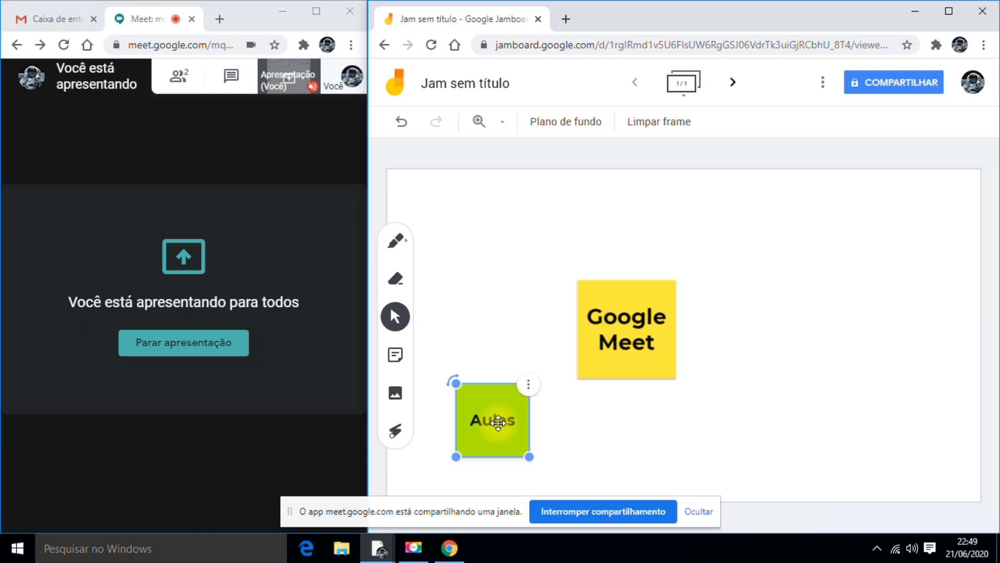
# Step: Duplicate the "Aulas" note to the upper right of the "Google Meet" note and make the copy an orange note reading "Reuniões"
pyautogui.hotkey('ctrl', 'd')
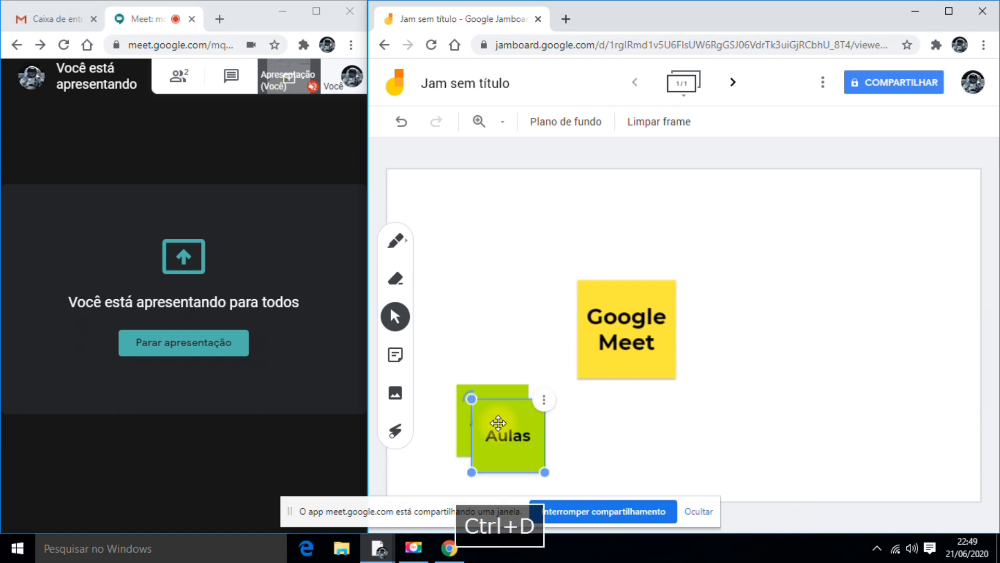
pyautogui.moveTo(518, 435); pyautogui.dragTo(796, 287)
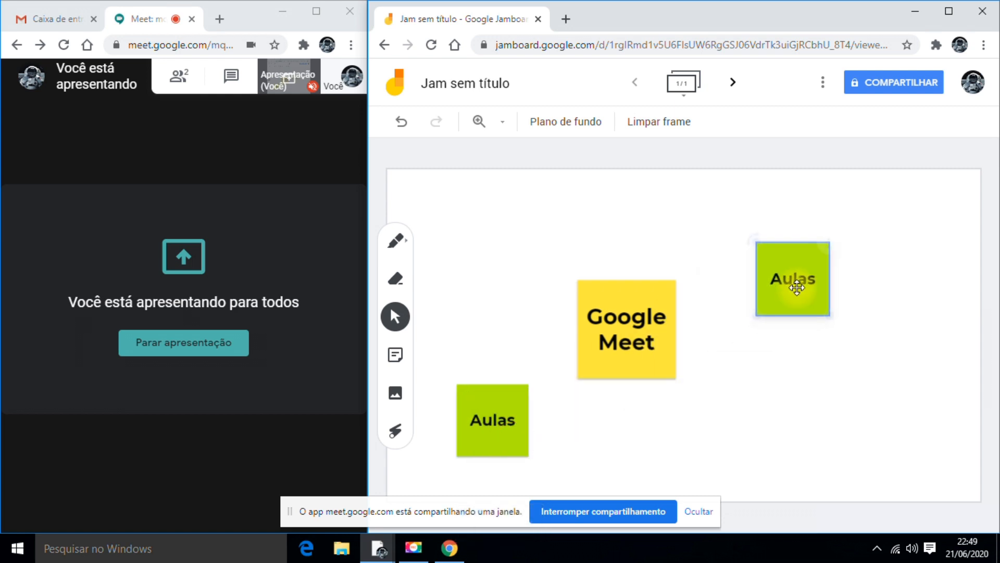
pyautogui.doubleClick(794, 284)
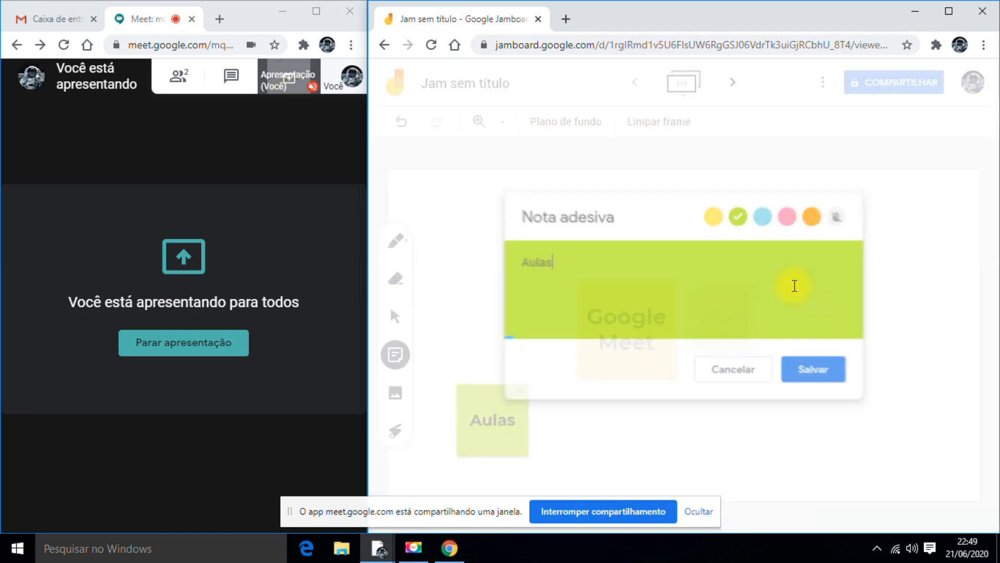
pyautogui.hotkey('ctrl', 'a')
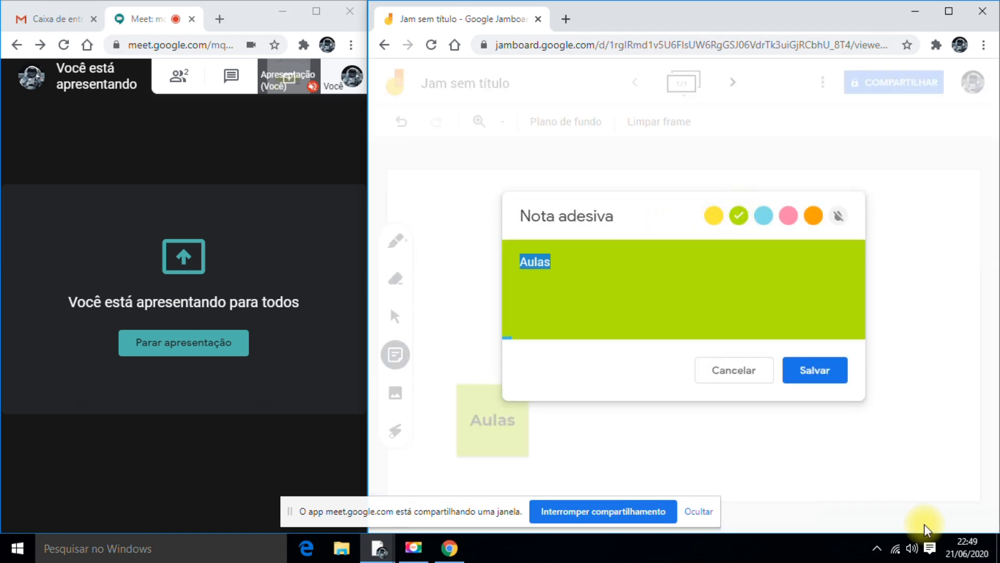
pyautogui.write('Reuniões')
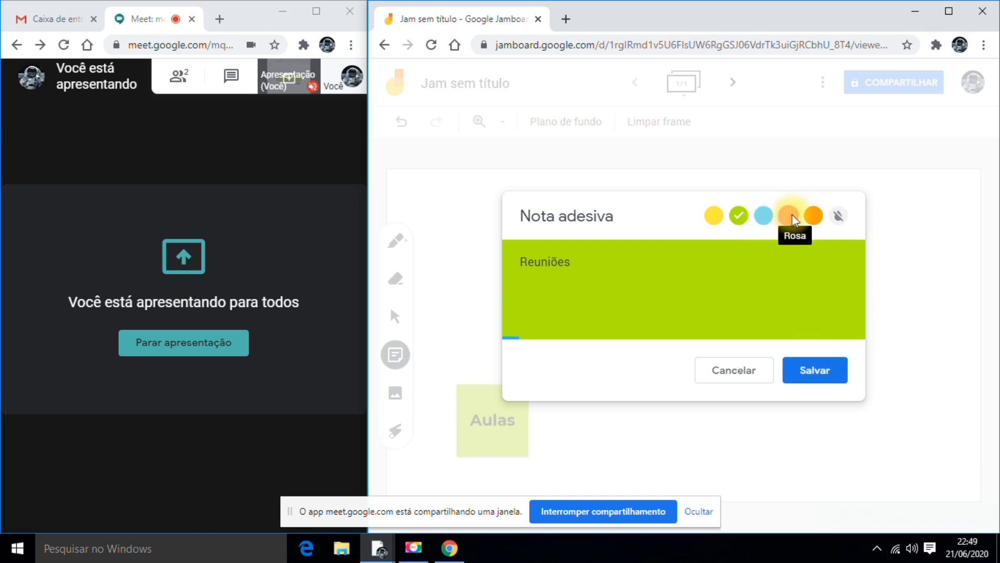
pyautogui.click(811, 213)
pyautogui.click(814, 372)
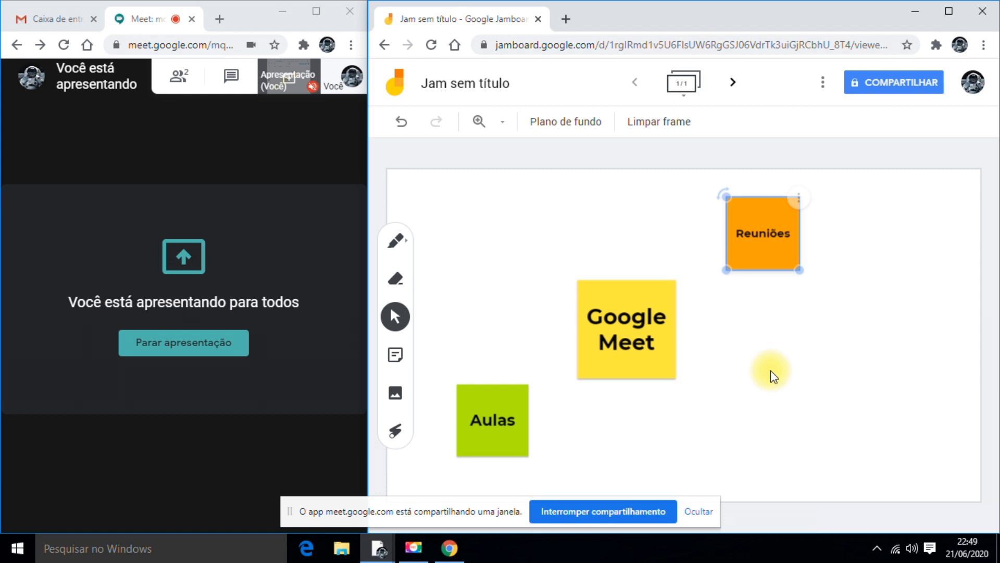
# Step: Duplicate the "Reuniões" note to the lower right of the "Google Meet" note and make the copy a blue note reading "Palestras"
pyautogui.click(763, 253)
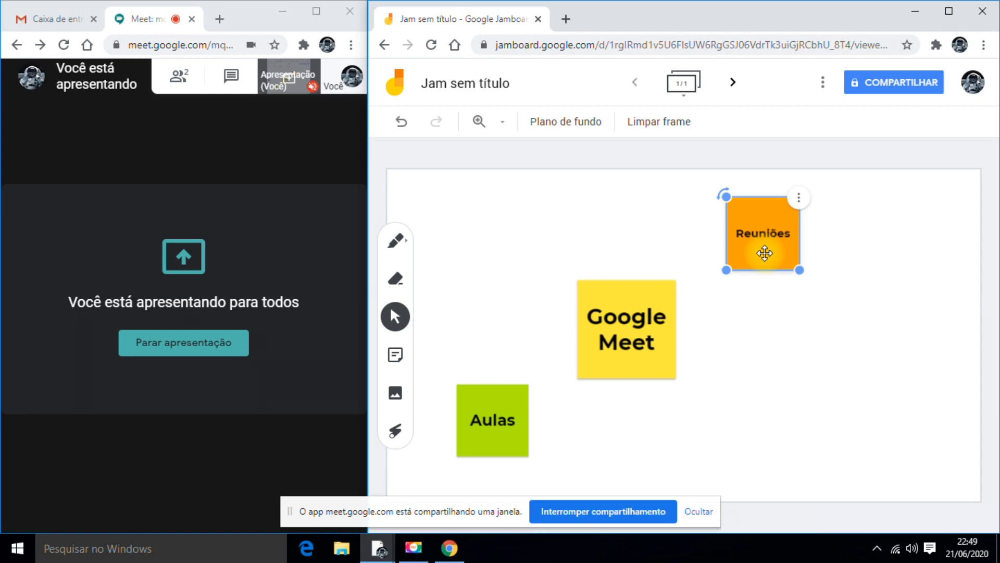
pyautogui.hotkey('ctrl', 'd')
pyautogui.moveTo(765, 253); pyautogui.dragTo(827, 410)
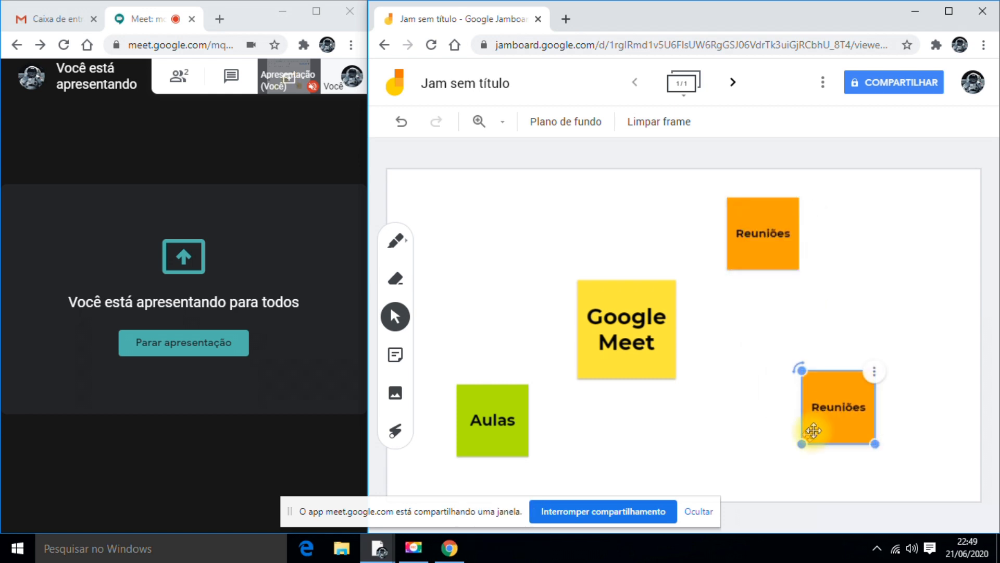
pyautogui.doubleClick(829, 405)
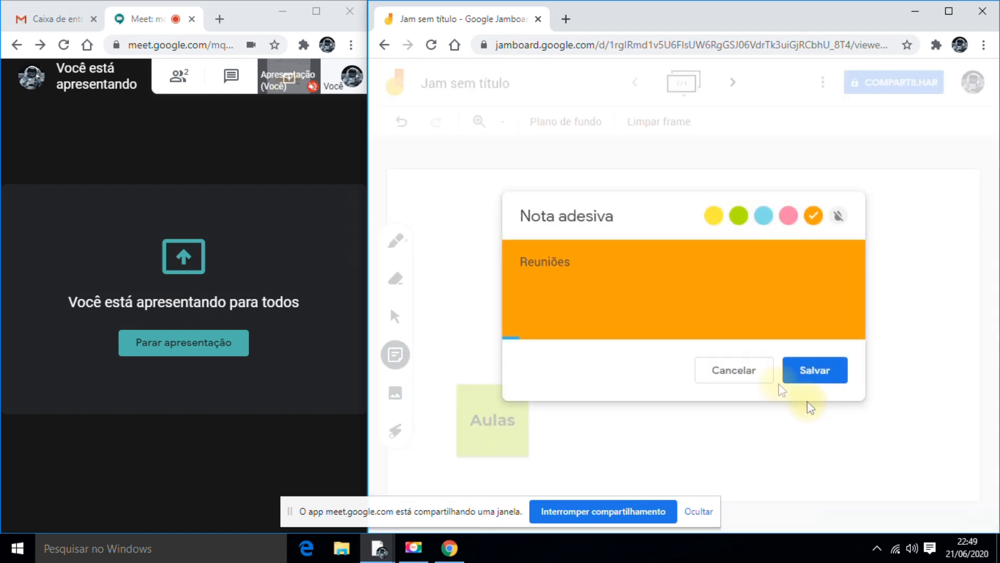
pyautogui.moveTo(585, 253); pyautogui.dragTo(478, 262)
pyautogui.write('Palestras')
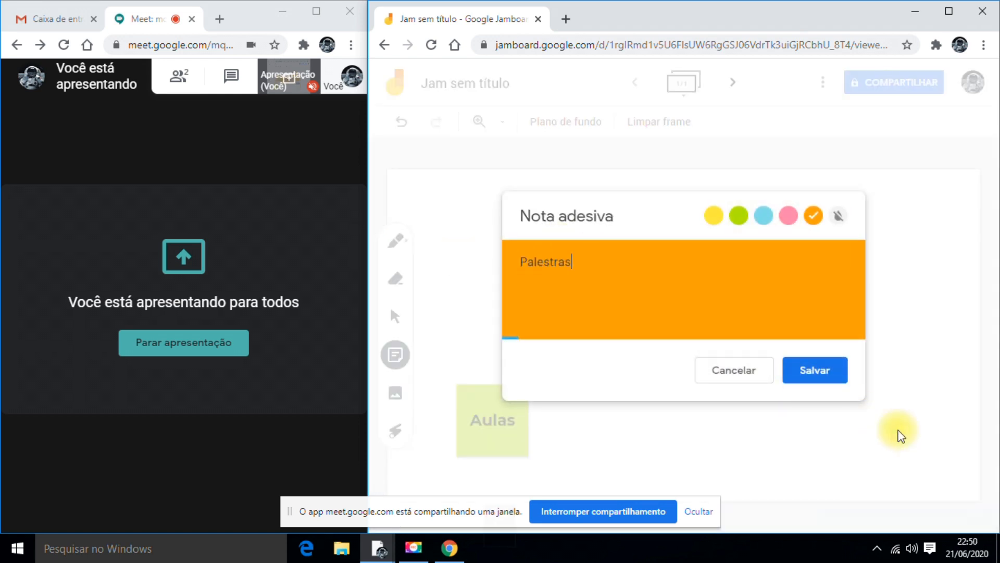
pyautogui.click(763, 216)
pyautogui.click(821, 368)
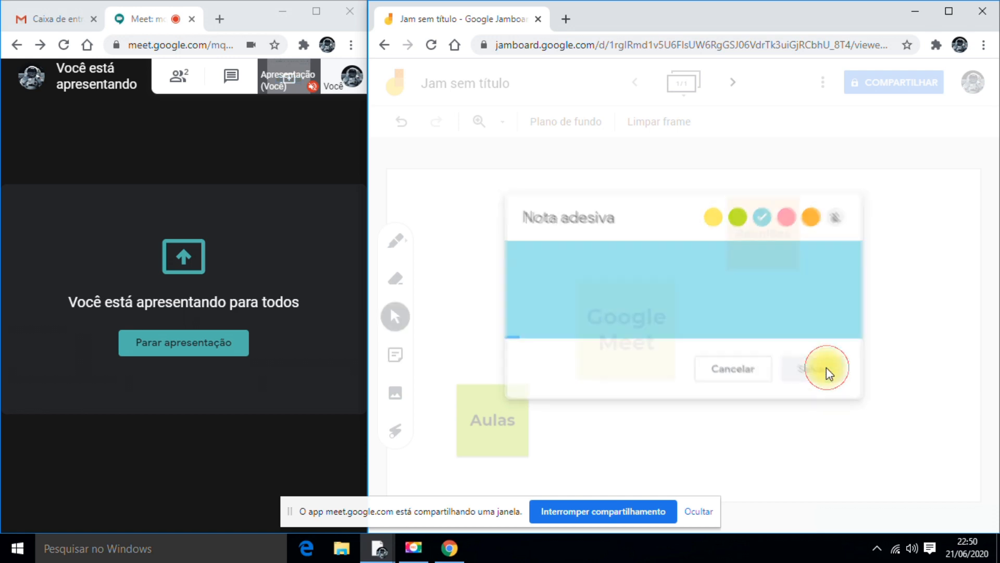
# Step: Move the blue "Palestras" note slightly left, closer to the central "Google Meet" note
pyautogui.moveTo(847, 414); pyautogui.dragTo(791, 425)
pyautogui.click(809, 447)
pyautogui.click(804, 420)
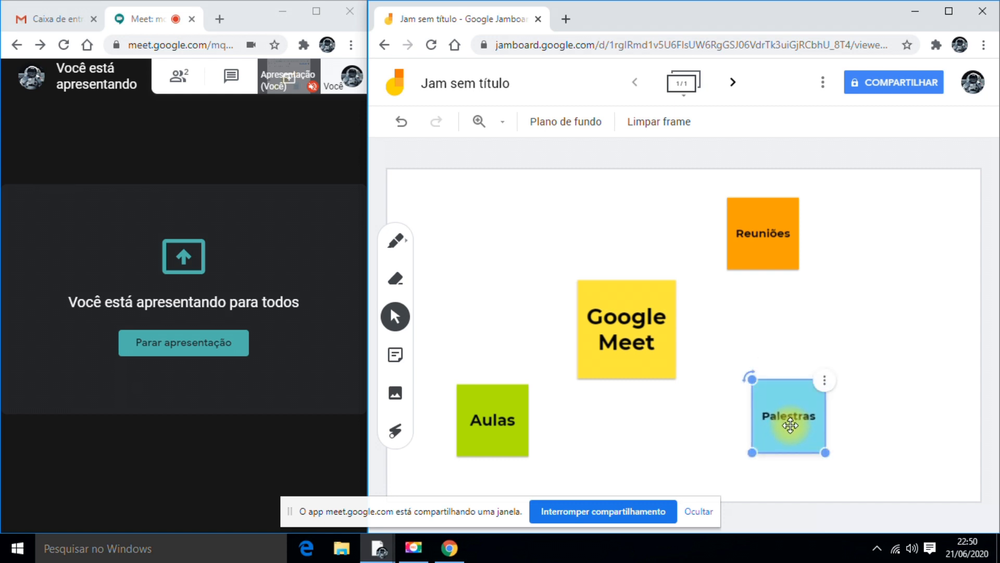
# Step: Duplicate the "Palestras" note to the upper left of the "Google Meet" note and make the copy a pink note reading "Cursos"
pyautogui.hotkey('ctrl', 'd')
pyautogui.moveTo(794, 428); pyautogui.dragTo(470, 242)
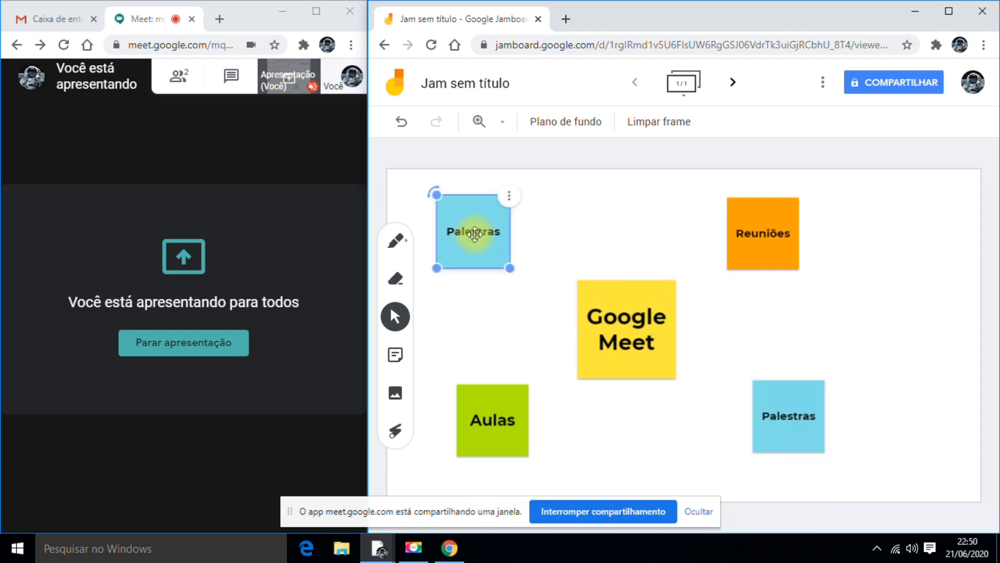
pyautogui.doubleClick(474, 233)
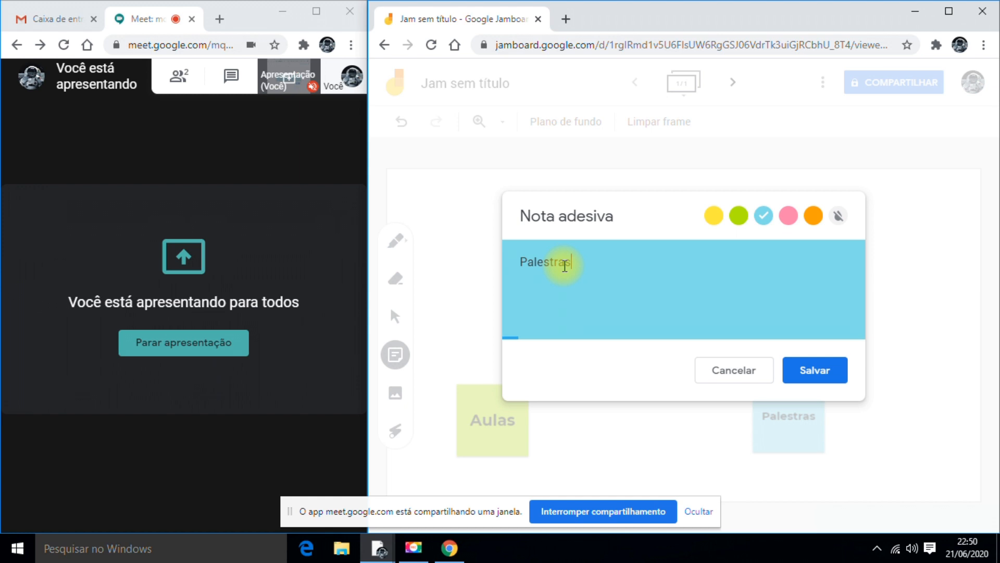
pyautogui.moveTo(589, 267); pyautogui.dragTo(470, 259)
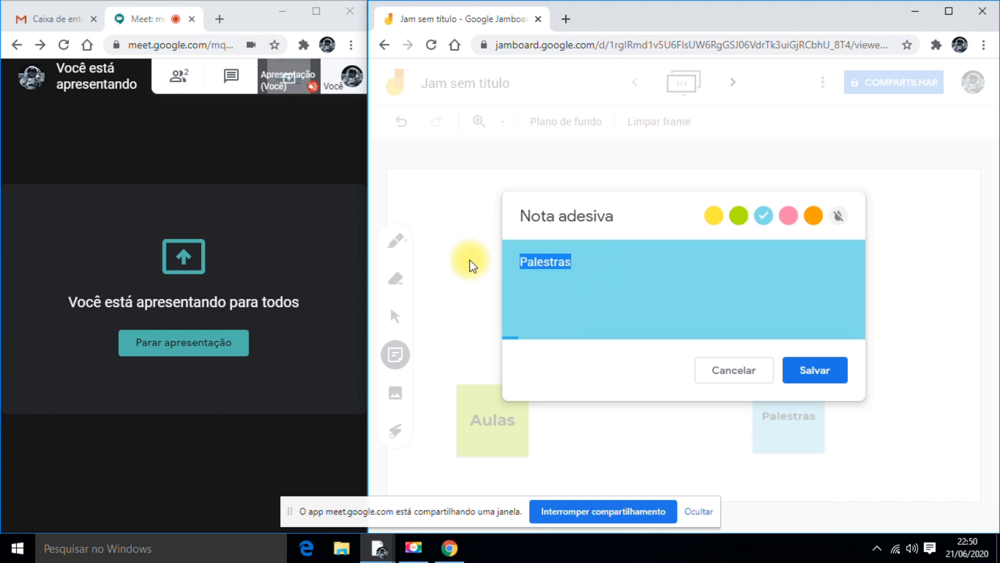
pyautogui.write('Cursos')
pyautogui.click(790, 217)
pyautogui.click(821, 365)
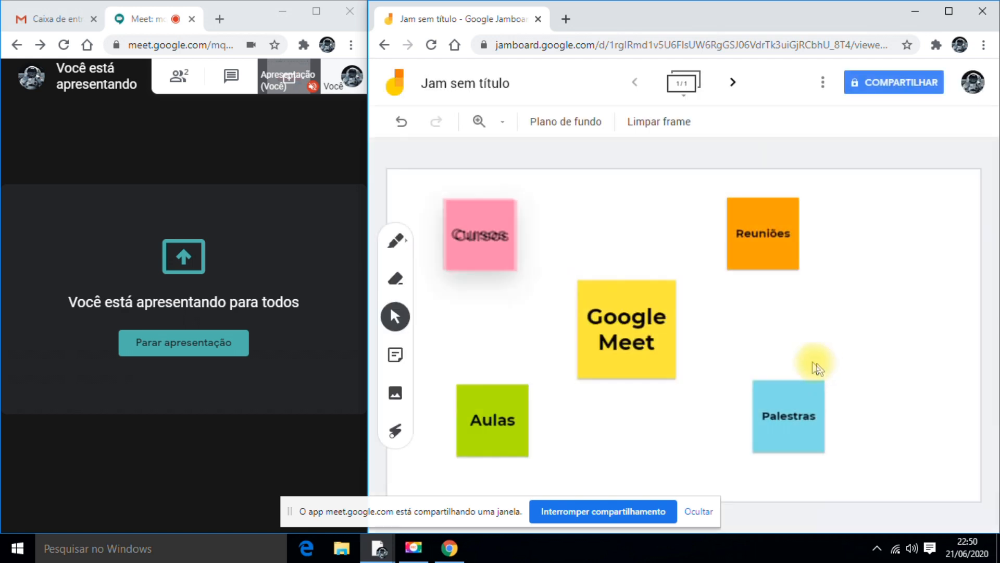
# Step: Adjust the position of the "Cursos" note and shift the "Google Meet" note slightly right to centre it among the others
pyautogui.moveTo(473, 229); pyautogui.dragTo(476, 227)
pyautogui.moveTo(624, 376); pyautogui.dragTo(633, 375)
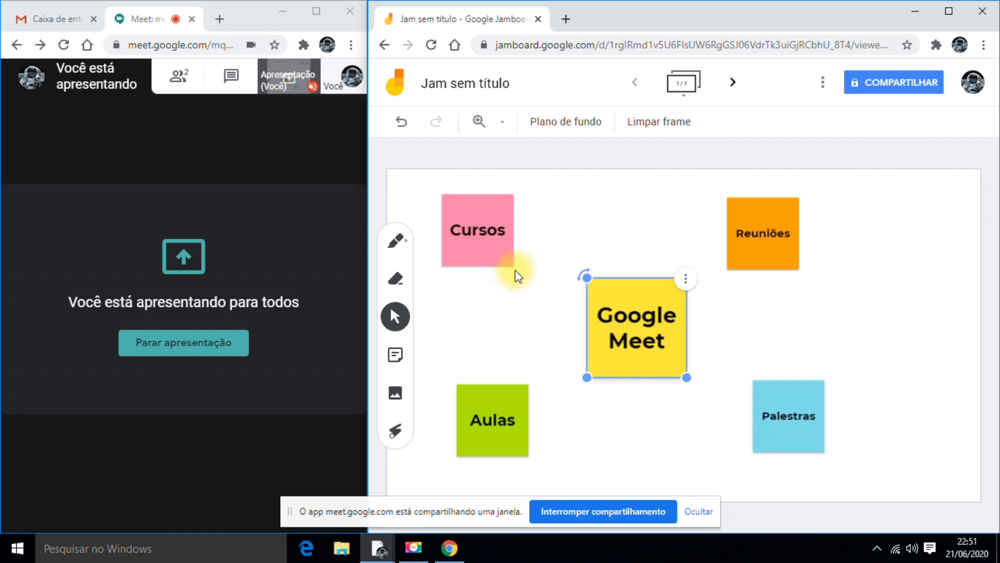
# Step: Draw red freehand lines connecting the "Google Meet" note to the "Palestras", "Reuniões", "Cursos" and "Aulas" notes
pyautogui.click(398, 243)
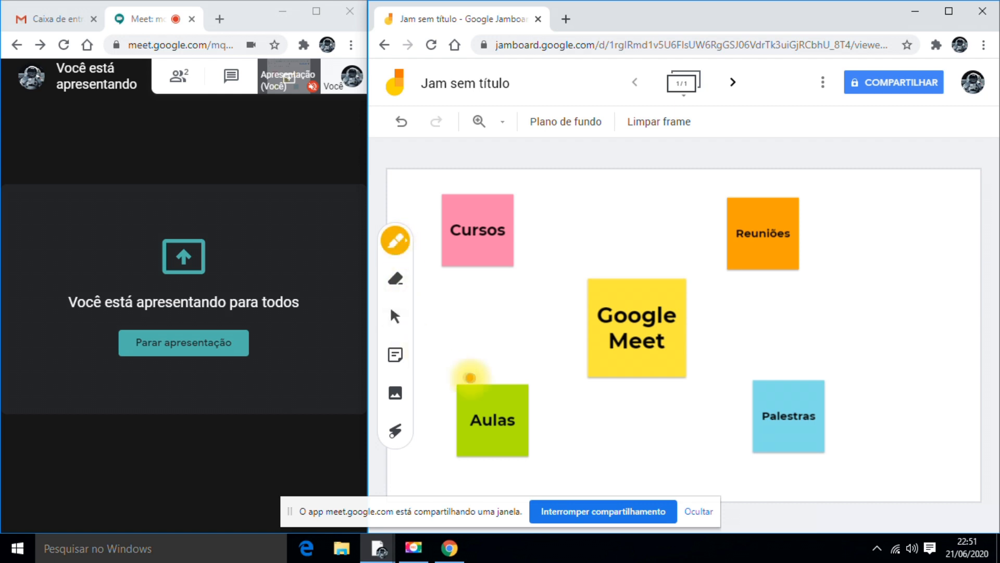
pyautogui.click(398, 245)
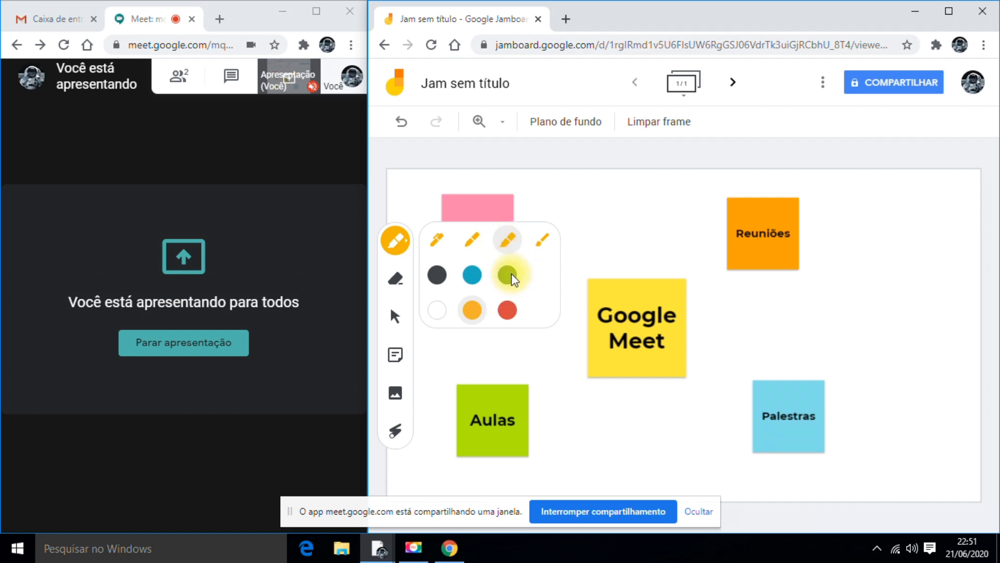
pyautogui.click(507, 311)
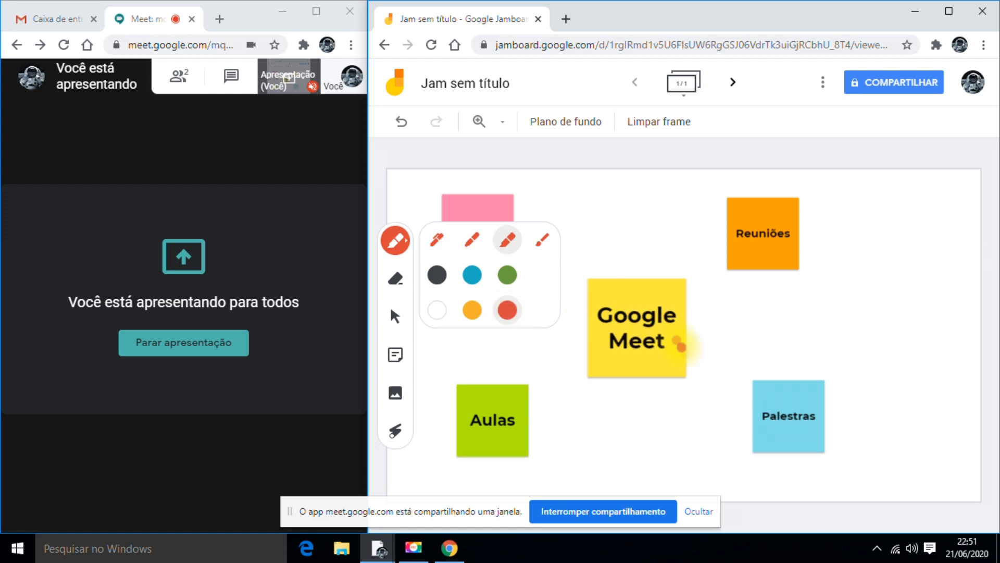
pyautogui.moveTo(693, 320)
pyautogui.mouseDown()
pyautogui.moveTo(768, 344)
pyautogui.moveTo(778, 368)
pyautogui.mouseUp()
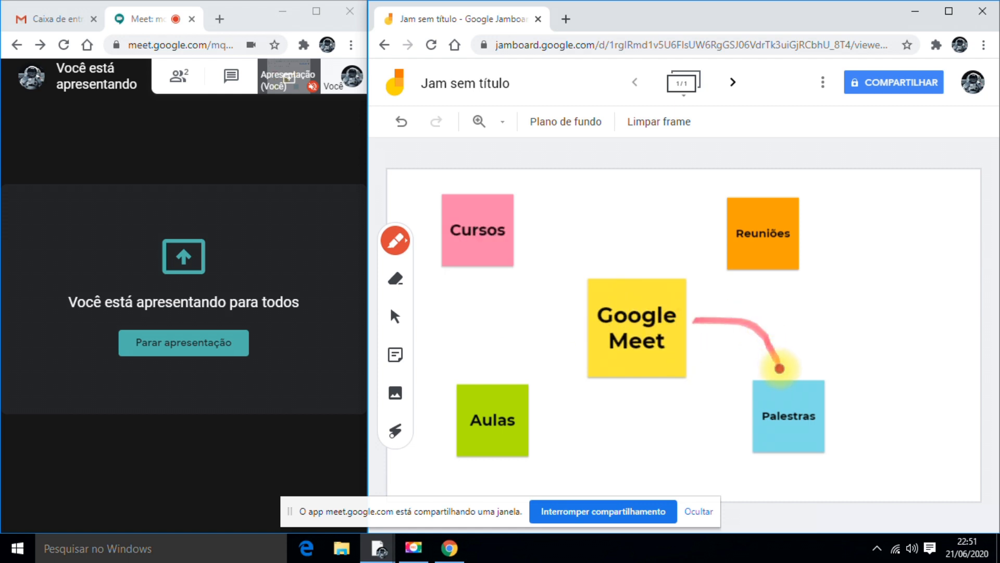
pyautogui.moveTo(649, 269)
pyautogui.mouseDown()
pyautogui.moveTo(690, 237)
pyautogui.moveTo(716, 230)
pyautogui.mouseUp()
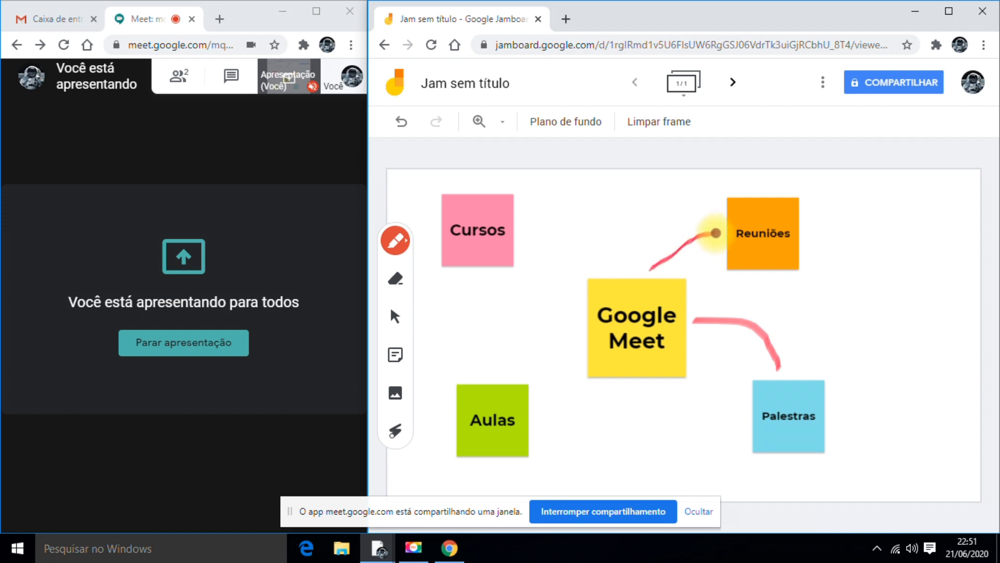
pyautogui.moveTo(618, 270)
pyautogui.mouseDown()
pyautogui.moveTo(545, 223)
pyautogui.moveTo(520, 225)
pyautogui.mouseUp()
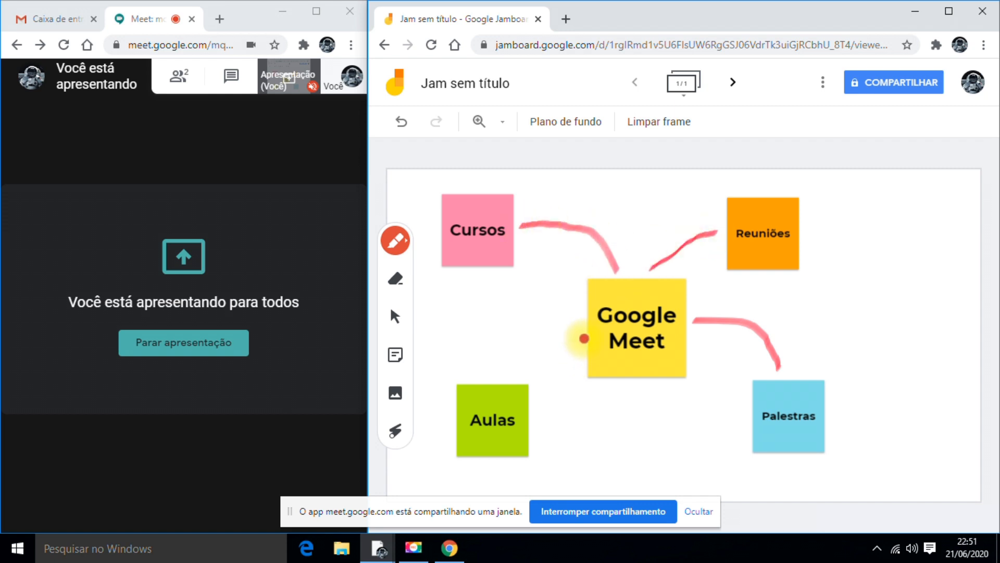
pyautogui.moveTo(582, 338); pyautogui.dragTo(527, 396)
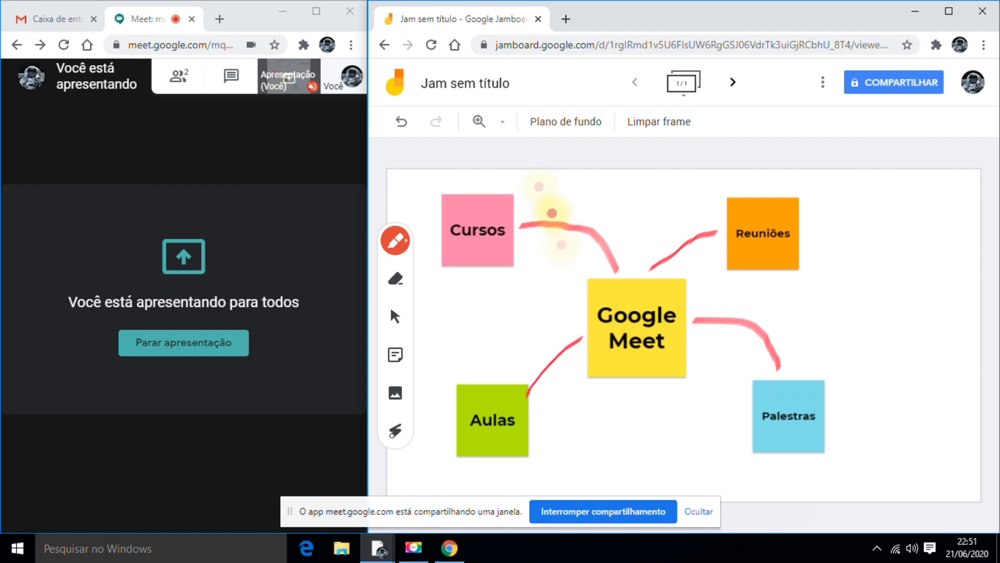
# Step: Undo the red line to the "Aulas" note and redraw it from the "Google Meet" note to the corner of "Aulas"
pyautogui.click(404, 124)
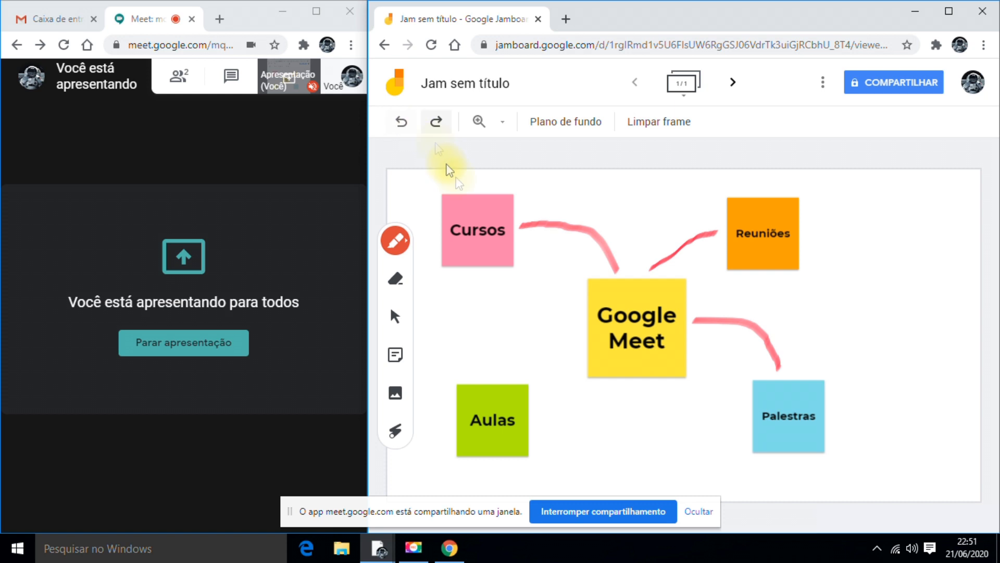
pyautogui.moveTo(583, 334); pyautogui.dragTo(528, 395)
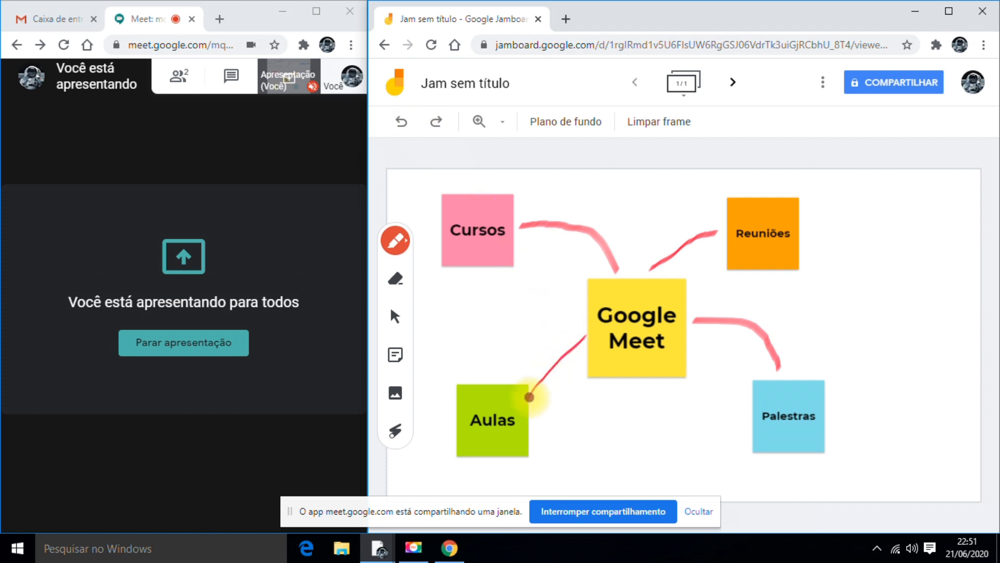
# Step: Try adding red arrowheads to the lines at the "Cursos", "Reuniões" and "Palestras" notes, and undo them
pyautogui.moveTo(531, 209)
pyautogui.mouseDown()
pyautogui.moveTo(516, 215)
pyautogui.moveTo(529, 246)
pyautogui.mouseUp()
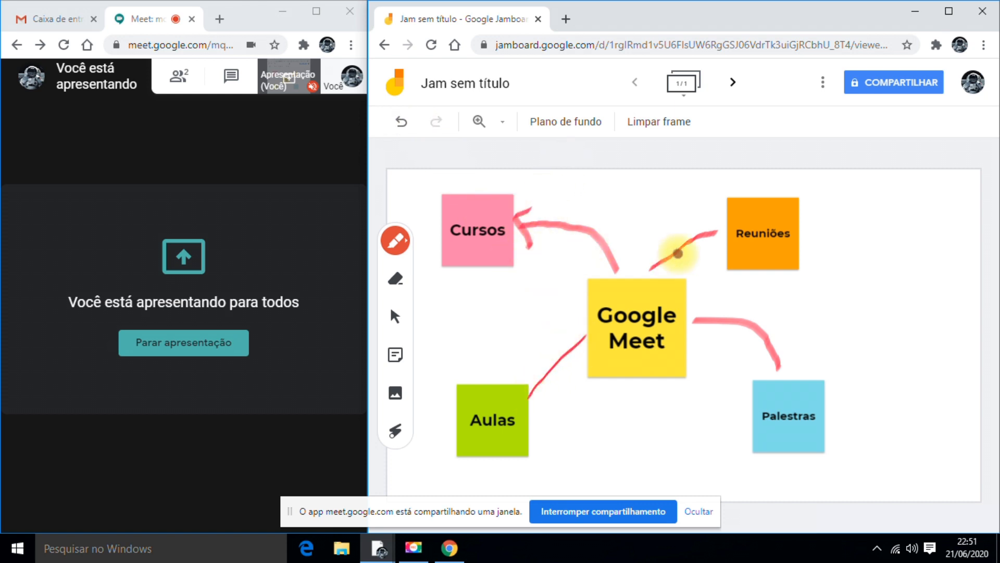
pyautogui.moveTo(708, 223); pyautogui.dragTo(717, 237)
pyautogui.moveTo(753, 364); pyautogui.dragTo(791, 350)
pyautogui.hotkey('ctrl', 'z')
pyautogui.hotkey('ctrl', 'z')
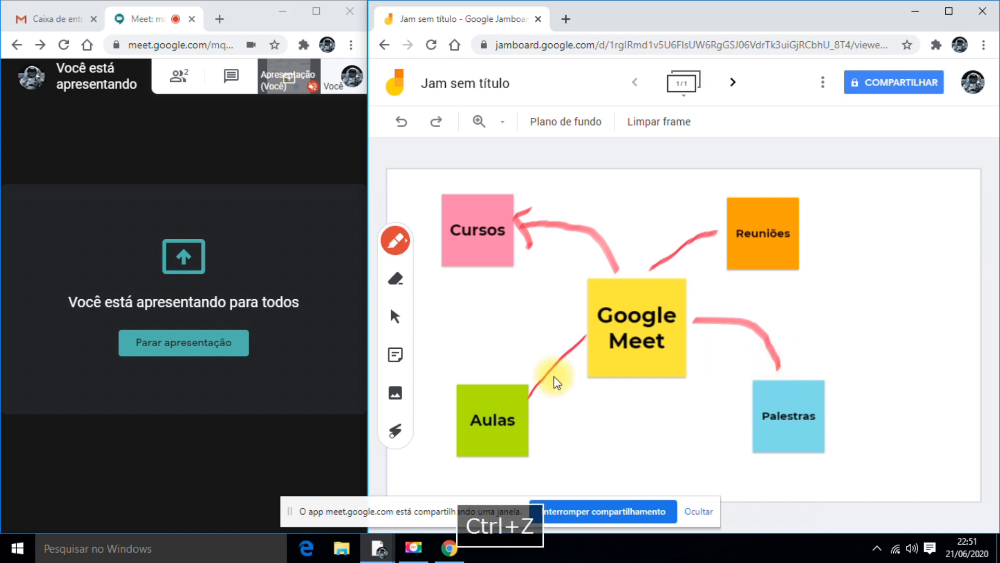
pyautogui.hotkey('ctrl', 'z')
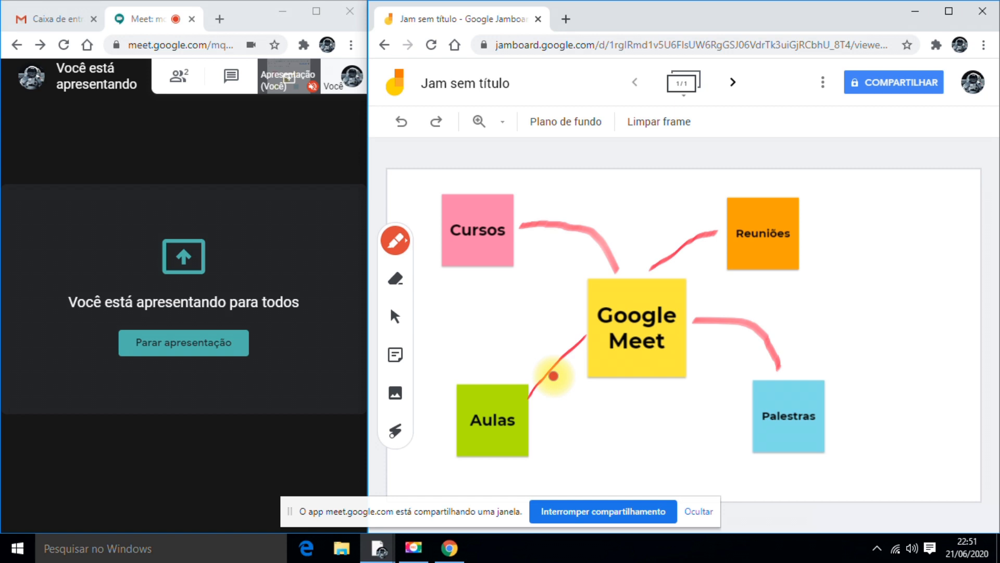
# Step: Try the dotted background on the frame and replace it with the light-blue grid background
pyautogui.click(573, 127)
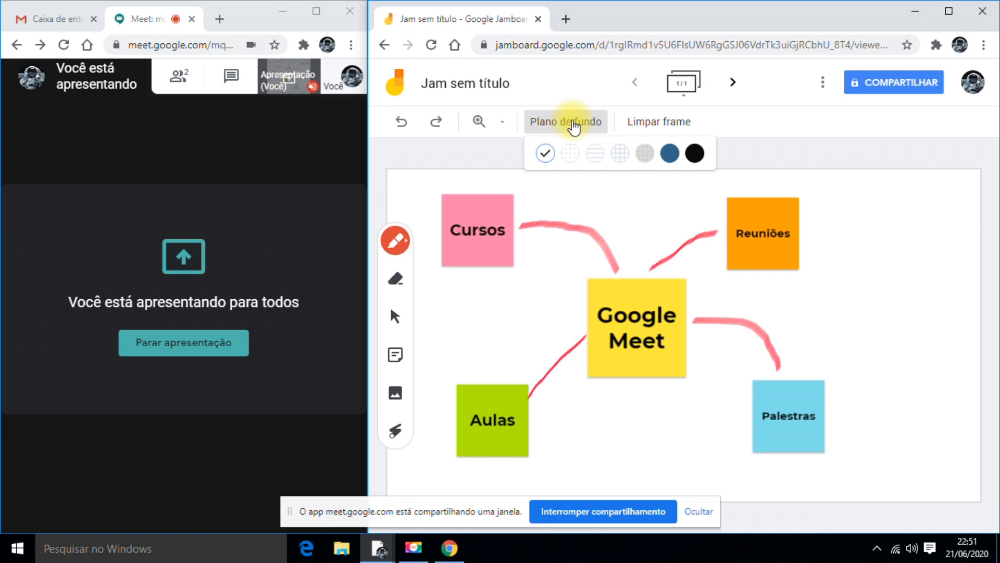
pyautogui.click(571, 154)
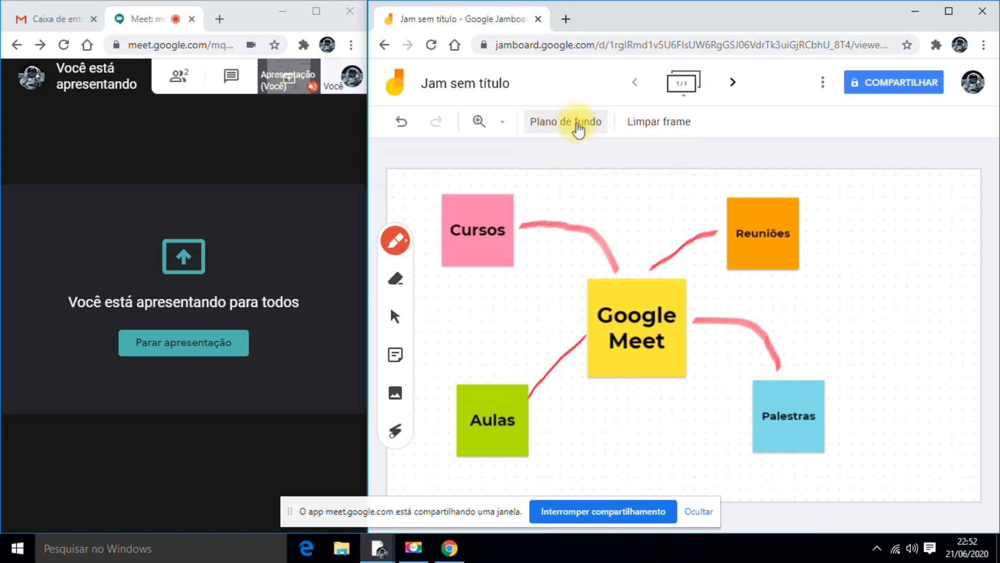
pyautogui.click(577, 129)
pyautogui.click(625, 154)
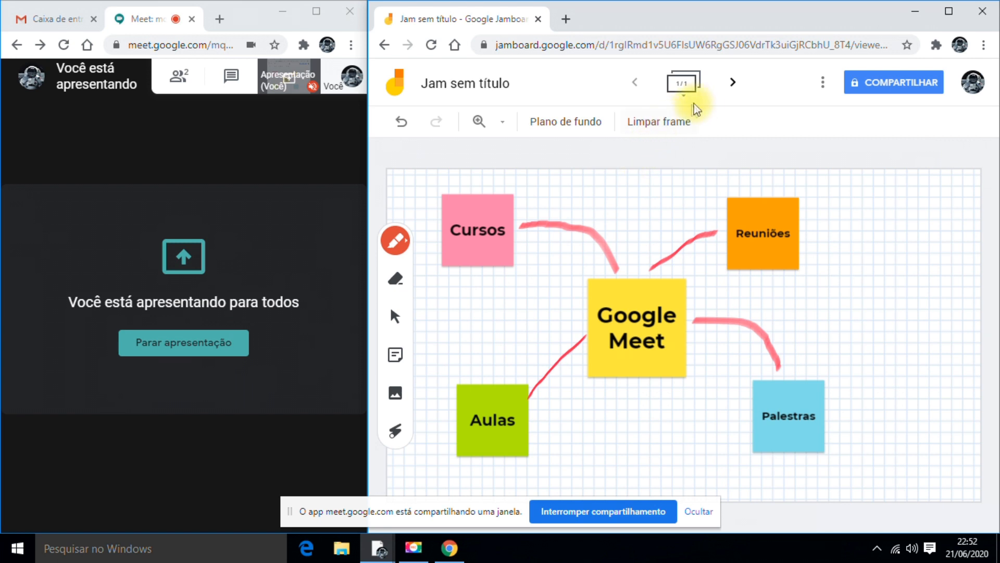
# Step: Add a second blank frame to the Jam and switch between the frames, ending on the mind map frame
pyautogui.click(734, 87)
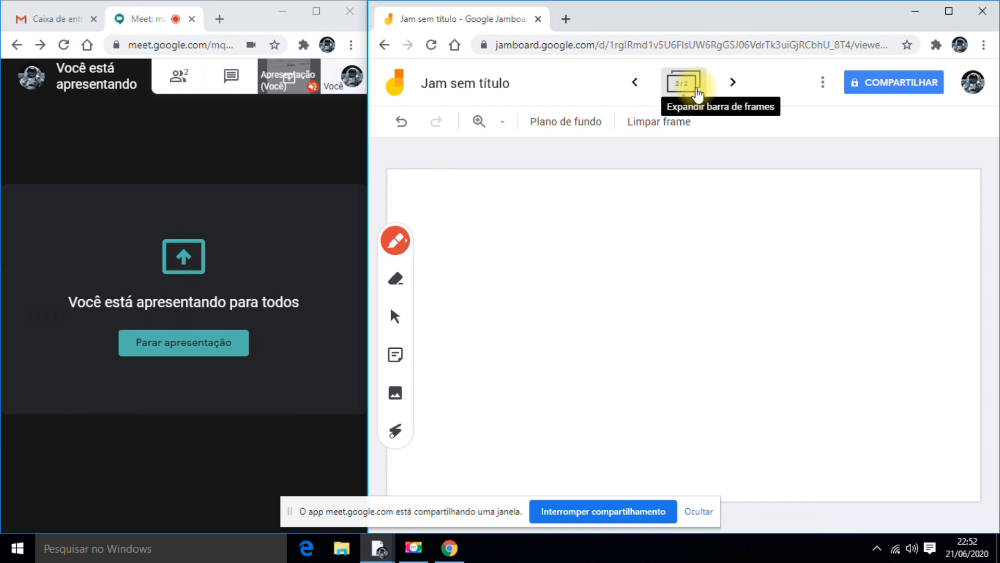
pyautogui.click(634, 84)
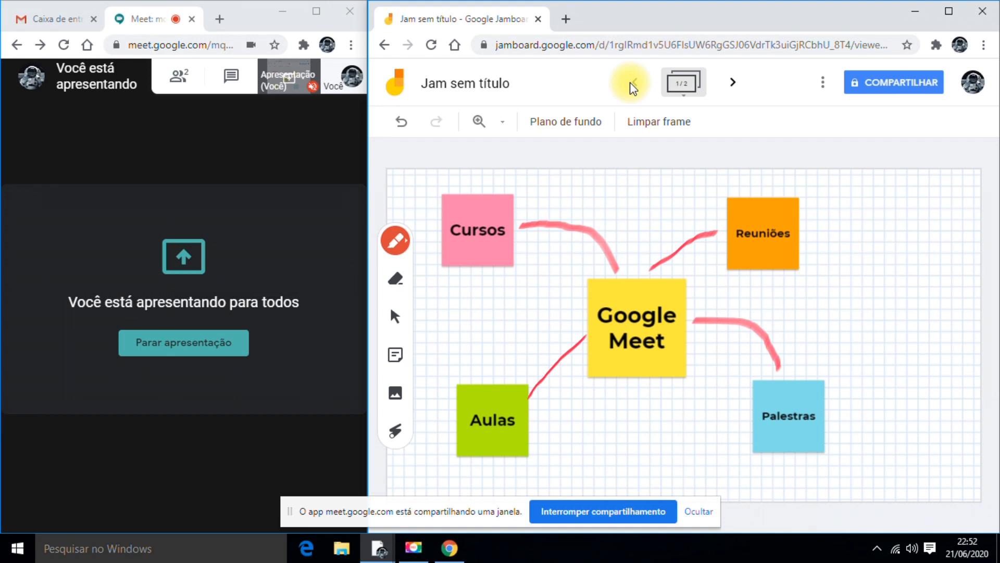
pyautogui.click(732, 82)
pyautogui.click(634, 84)
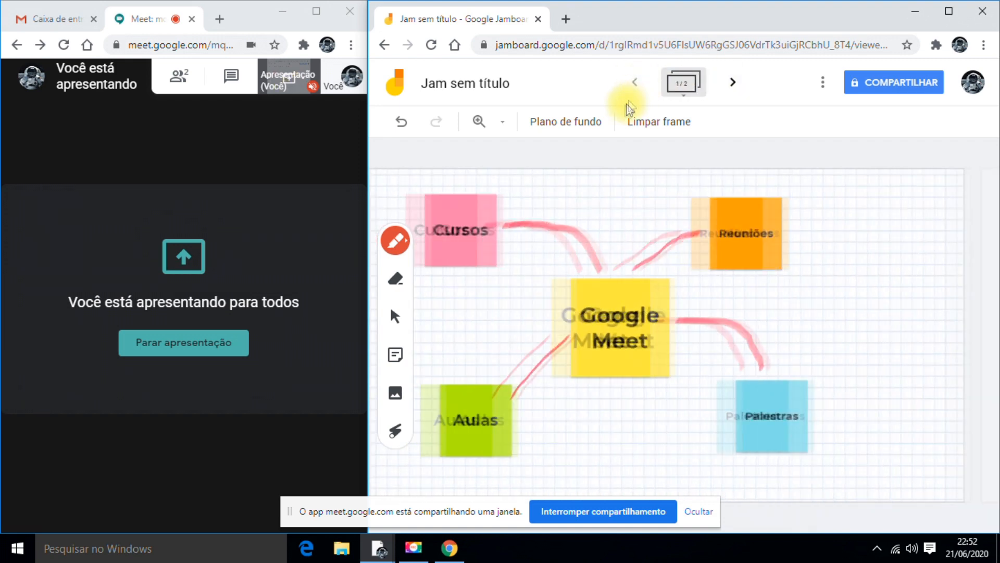
# Step: Clear the whole mind map frame and undo the clearing
pyautogui.click(654, 126)
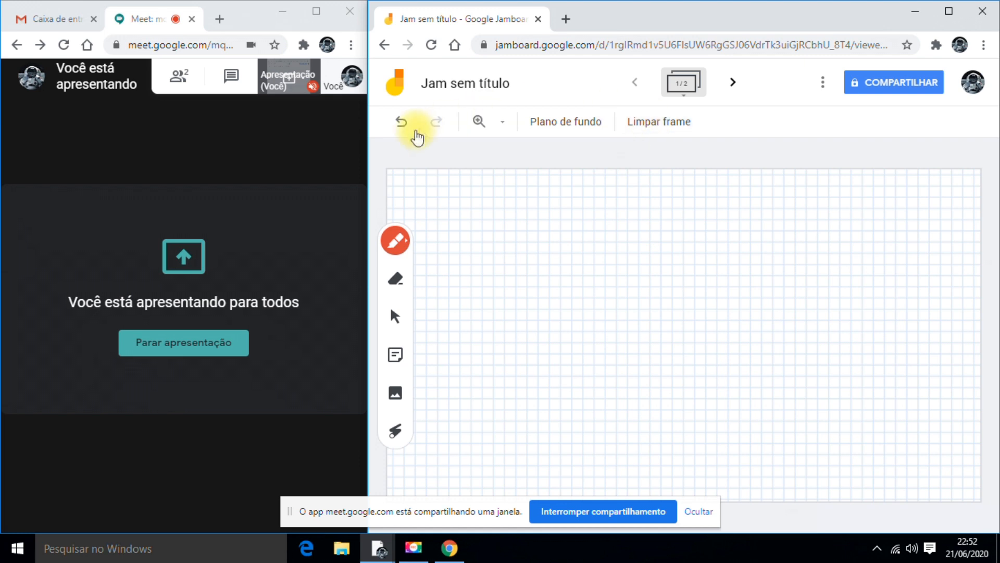
pyautogui.click(402, 124)
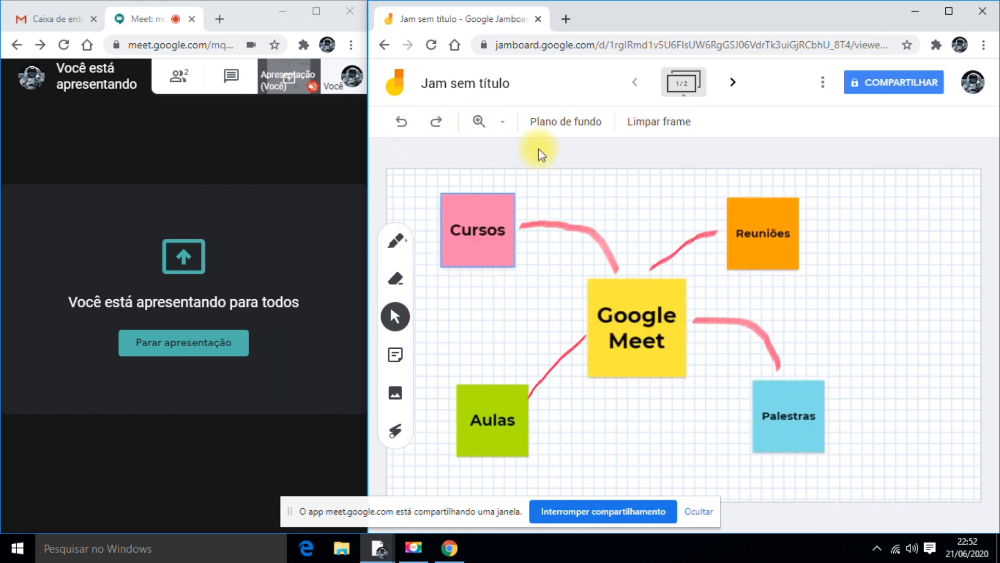
# Step: Review the Jam's options for renaming, downloading as PDF, saving the frame as an image, removing and copying
pyautogui.click(823, 83)
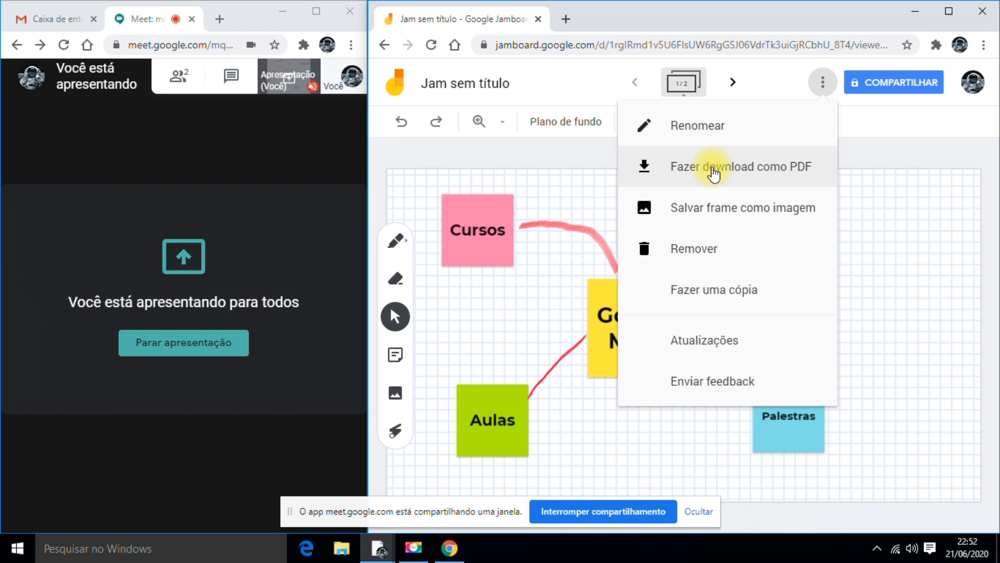
pyautogui.click(548, 180)
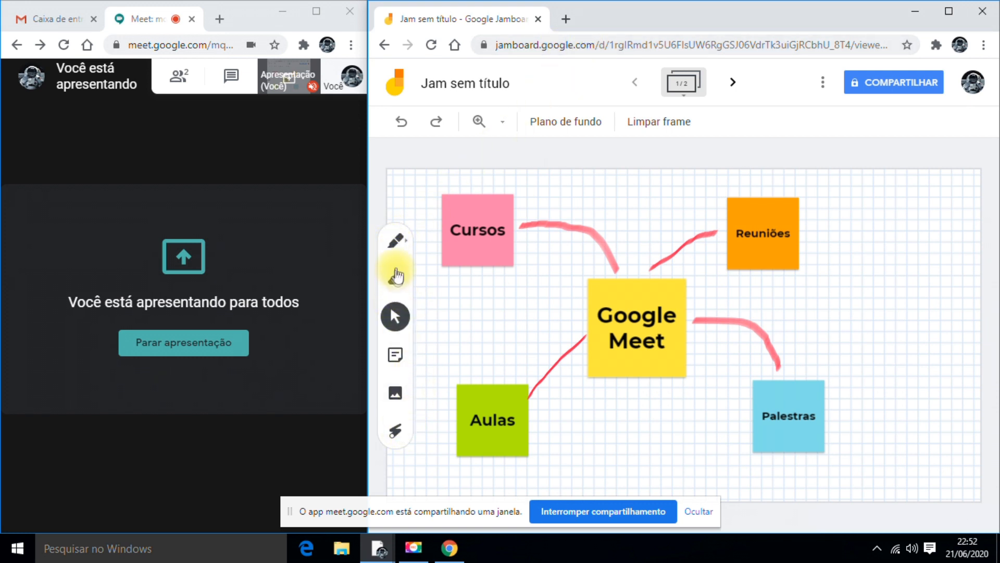
# Step: Use the laser tool to circle the "Google Meet" note and point out the "Cursos" note
pyautogui.click(396, 432)
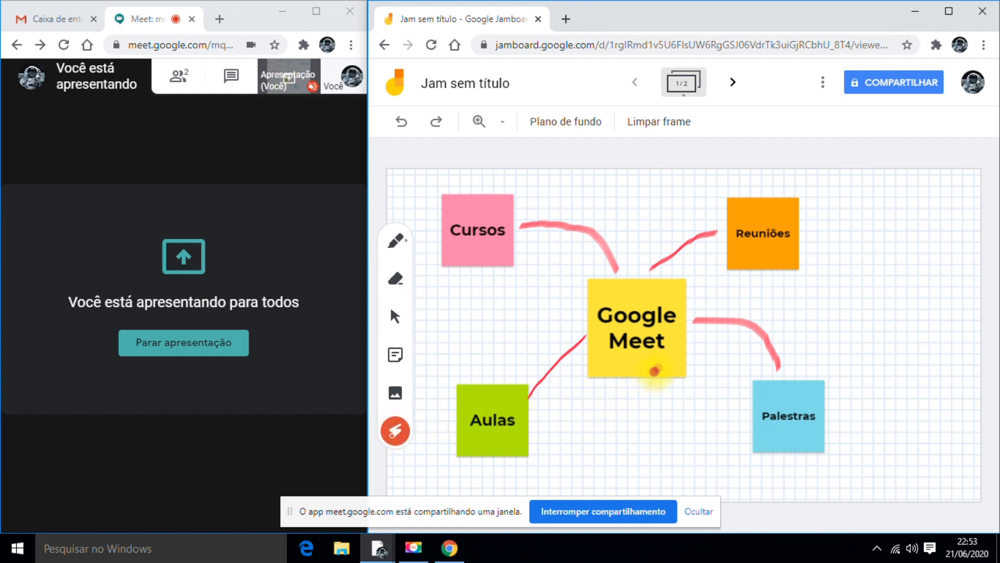
pyautogui.moveTo(691, 325)
pyautogui.mouseDown()
pyautogui.moveTo(681, 293)
pyautogui.moveTo(661, 364)
pyautogui.moveTo(572, 364)
pyautogui.moveTo(582, 277)
pyautogui.moveTo(623, 292)
pyautogui.moveTo(592, 279)
pyautogui.moveTo(618, 302)
pyautogui.moveTo(583, 288)
pyautogui.moveTo(608, 319)
pyautogui.moveTo(591, 324)
pyautogui.mouseUp()
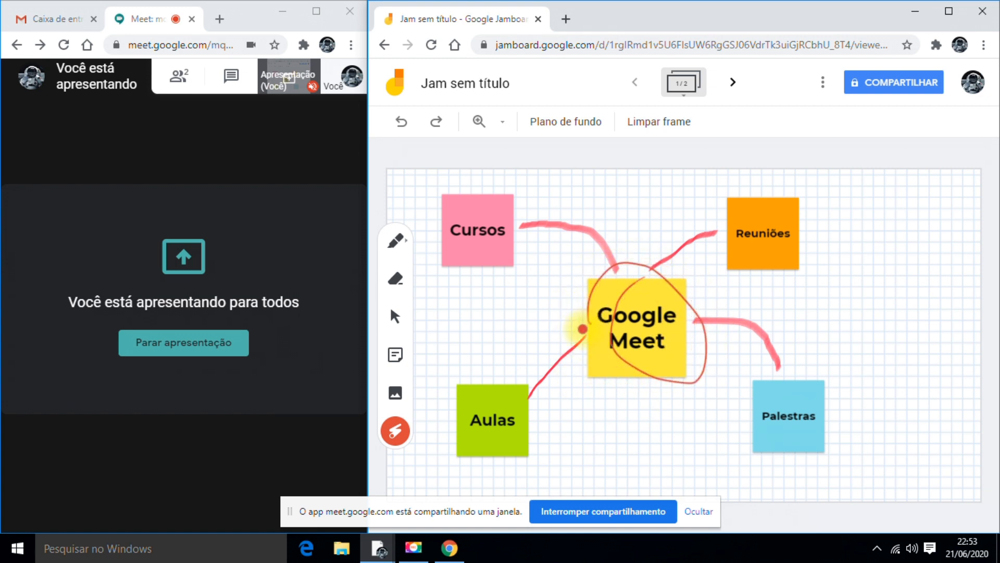
pyautogui.moveTo(515, 217)
pyautogui.mouseDown()
pyautogui.moveTo(453, 236)
pyautogui.moveTo(495, 221)
pyautogui.moveTo(507, 259)
pyautogui.moveTo(459, 203)
pyautogui.moveTo(498, 264)
pyautogui.mouseUp()
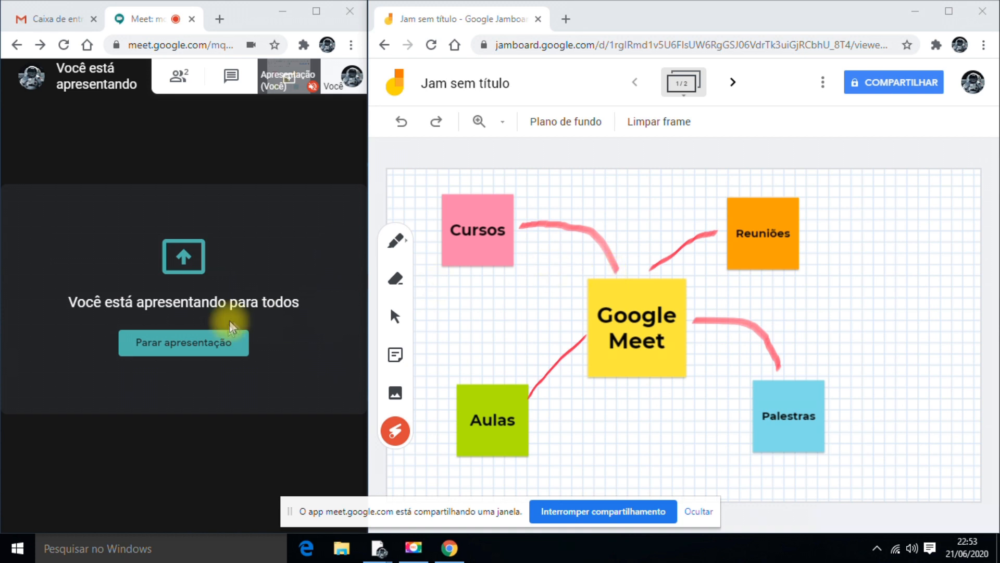
# Step: Stop presenting in the meeting and close the Jamboard window, leaving the Google Meet window maximised
pyautogui.click(215, 352)
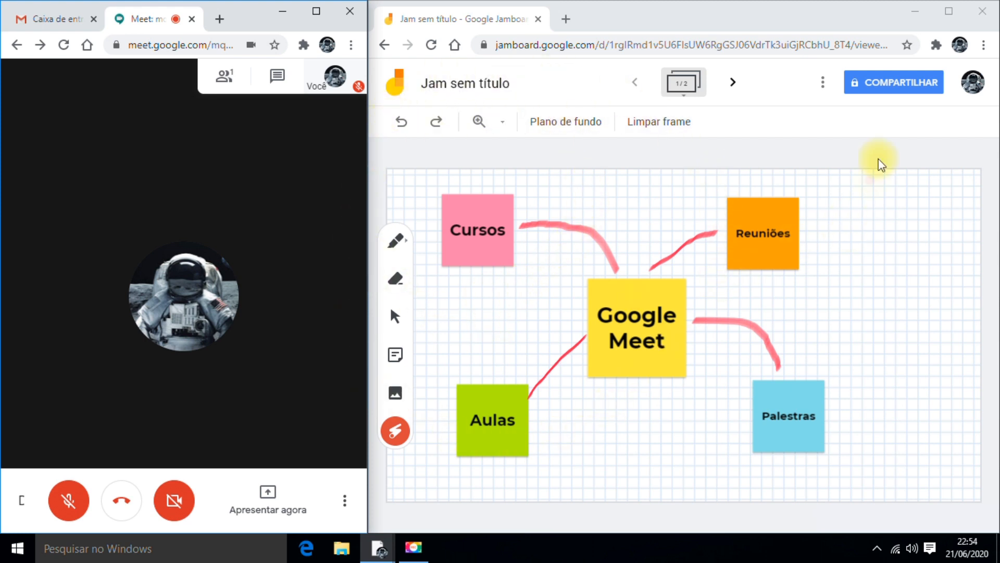
pyautogui.click(911, 8)
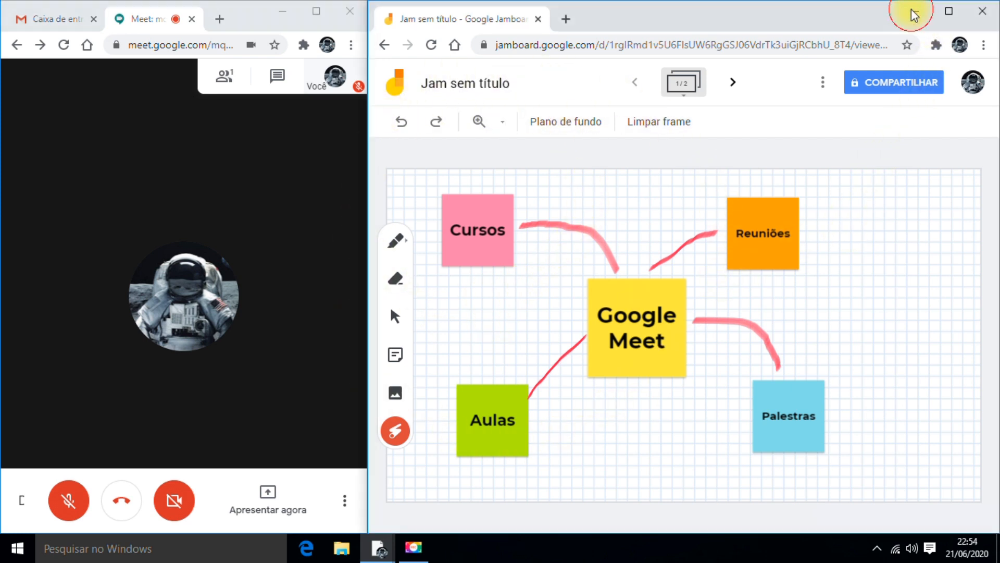
pyautogui.click(984, 16)
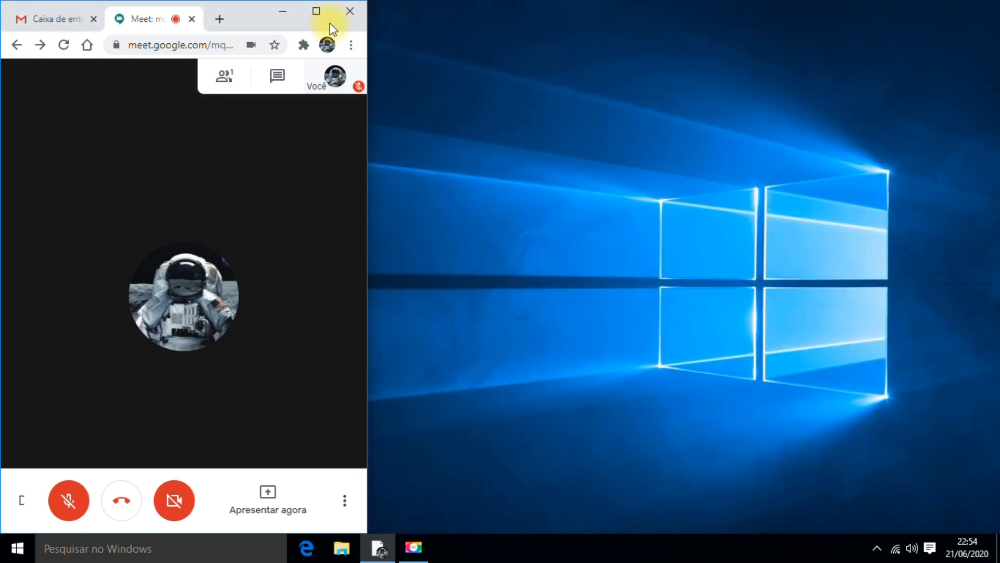
pyautogui.click(315, 16)
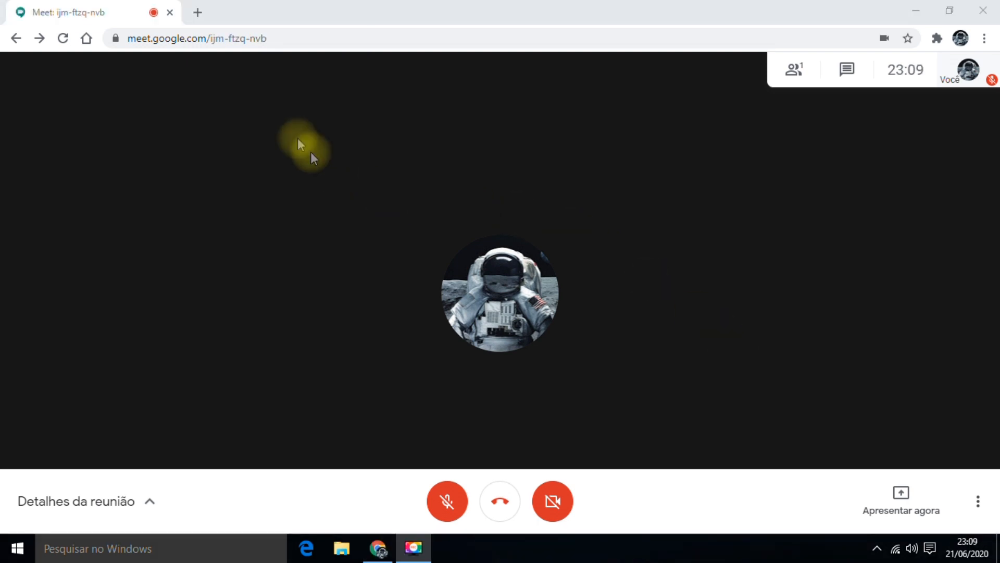
# Step: Open dictation.io in a new browser tab and show the page in its original English
pyautogui.click(197, 12)
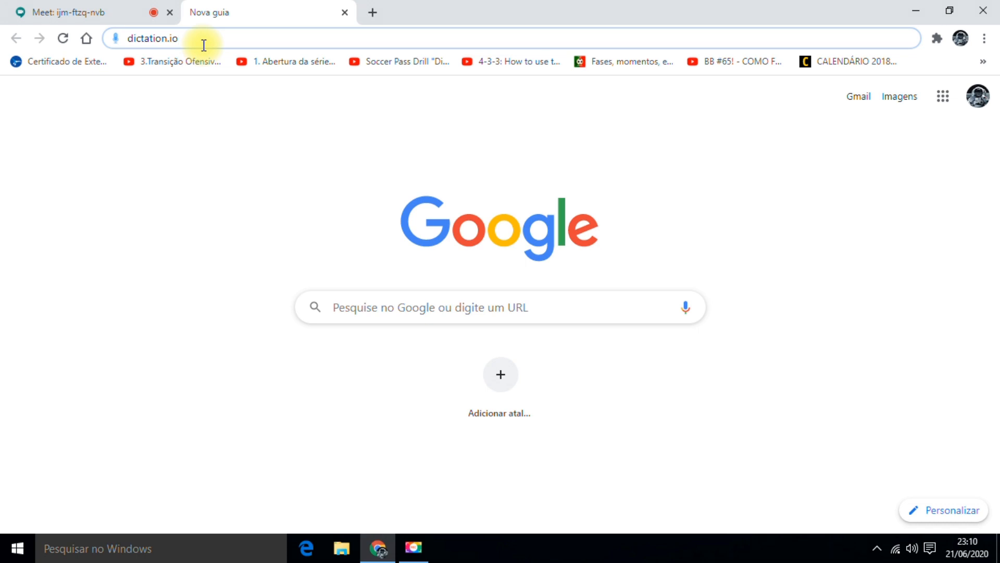
pyautogui.press('Return')
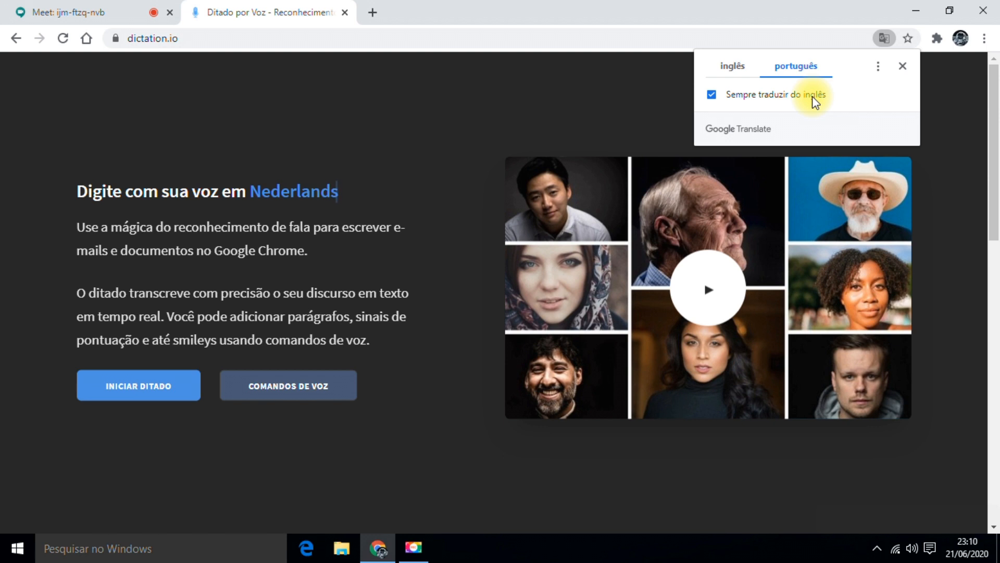
pyautogui.click(734, 66)
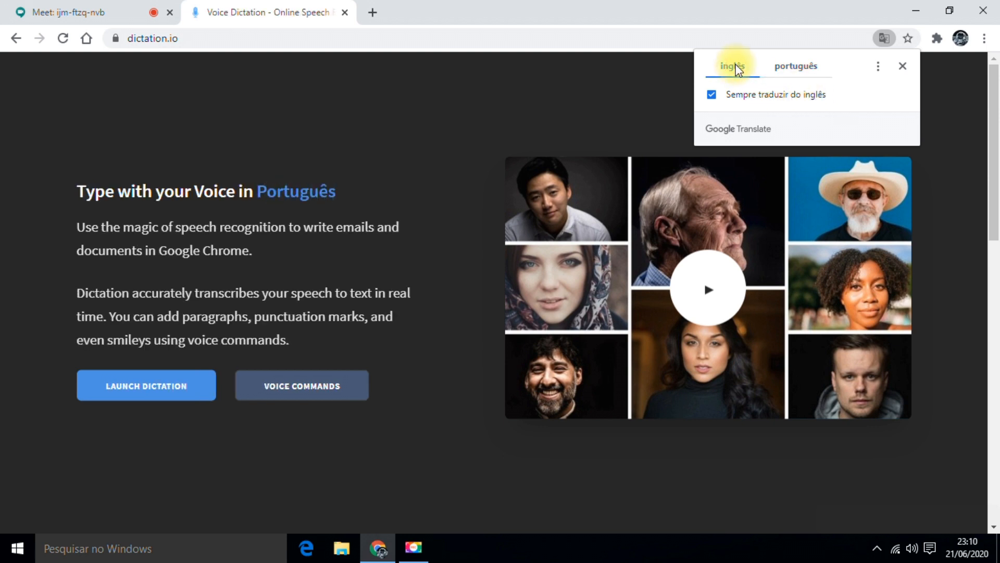
pyautogui.click(903, 66)
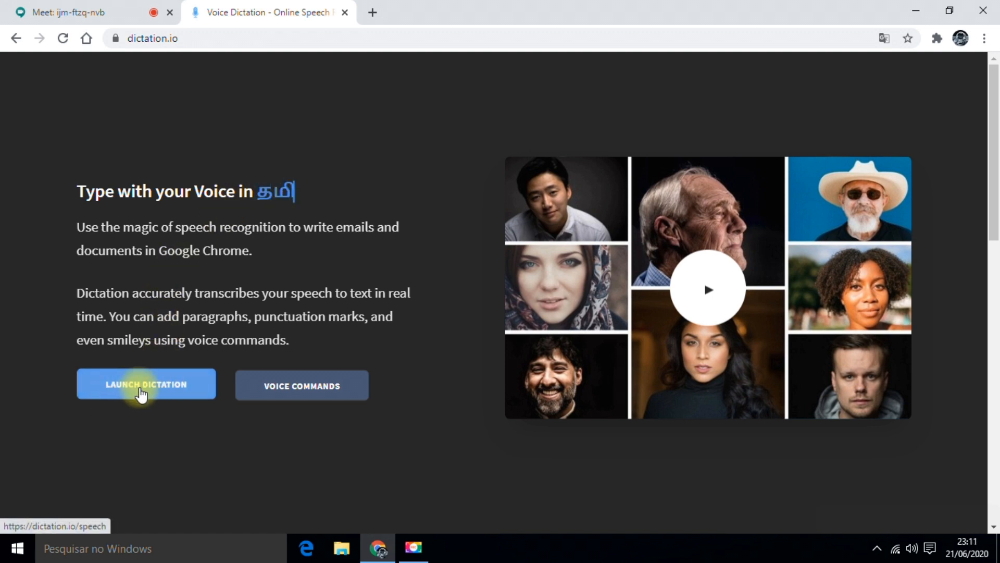
# Step: Launch the dictation notepad and switch its page back from the Portuguese translation to English
pyautogui.click(151, 393)
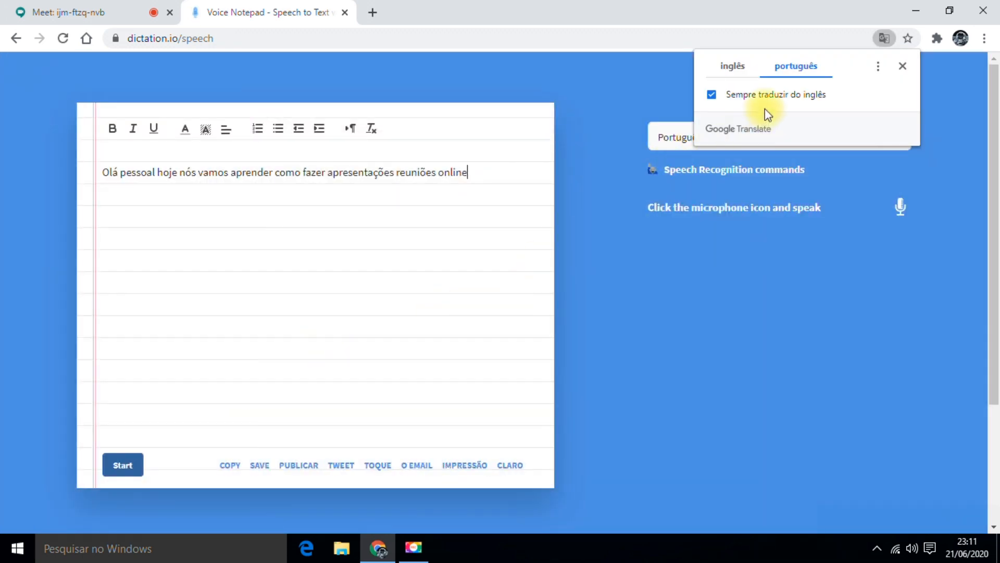
pyautogui.click(733, 66)
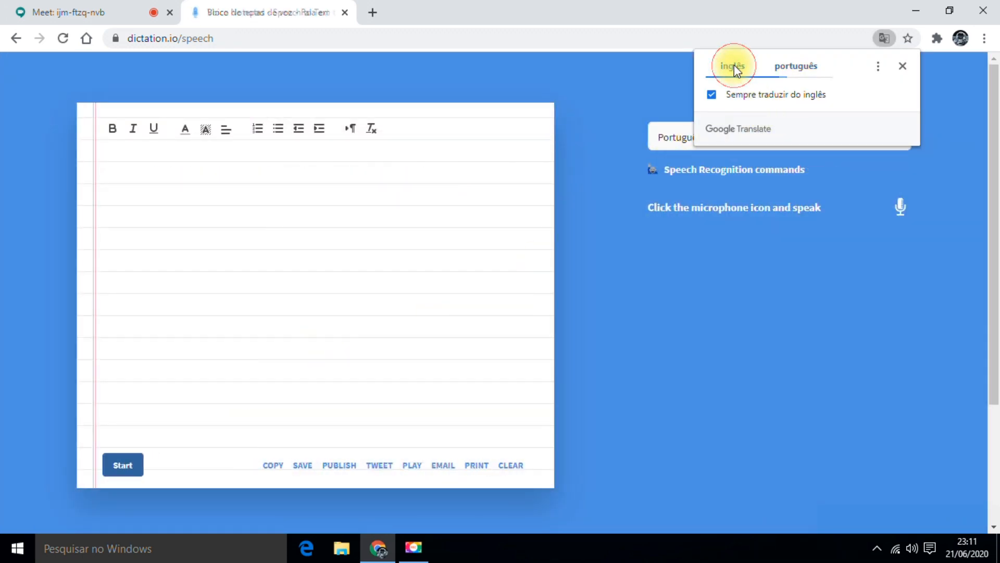
pyautogui.click(902, 67)
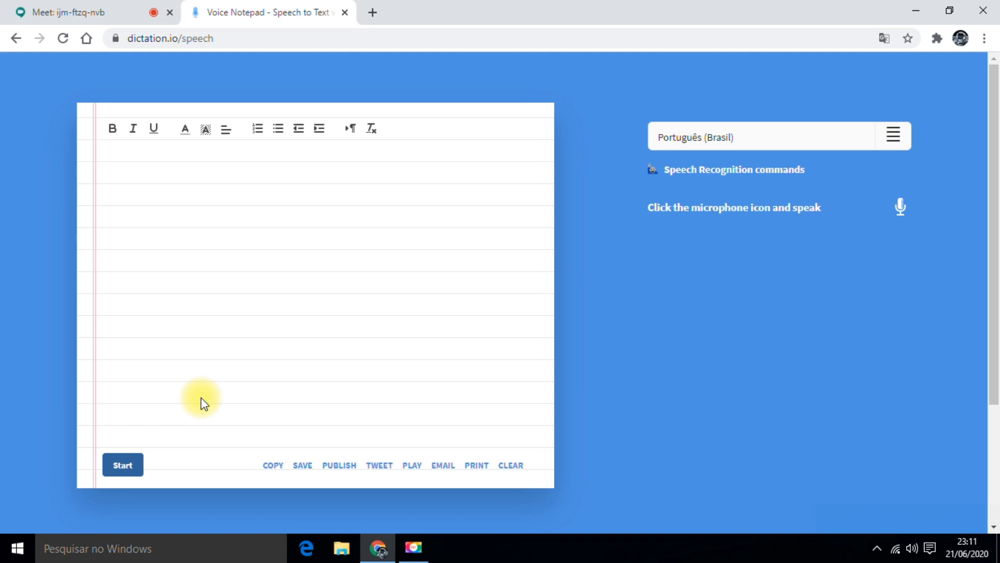
# Step: Dictate in Português (Brasil) a greeting about learning the main resources for online meetings and a line about enabling captions, and stop the dictation
pyautogui.click(123, 464)
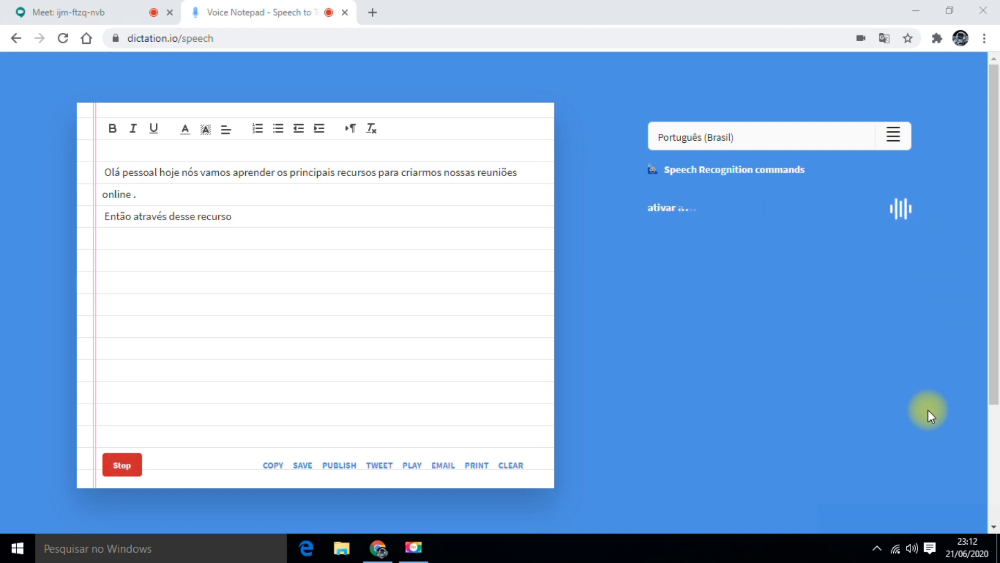
pyautogui.click(111, 469)
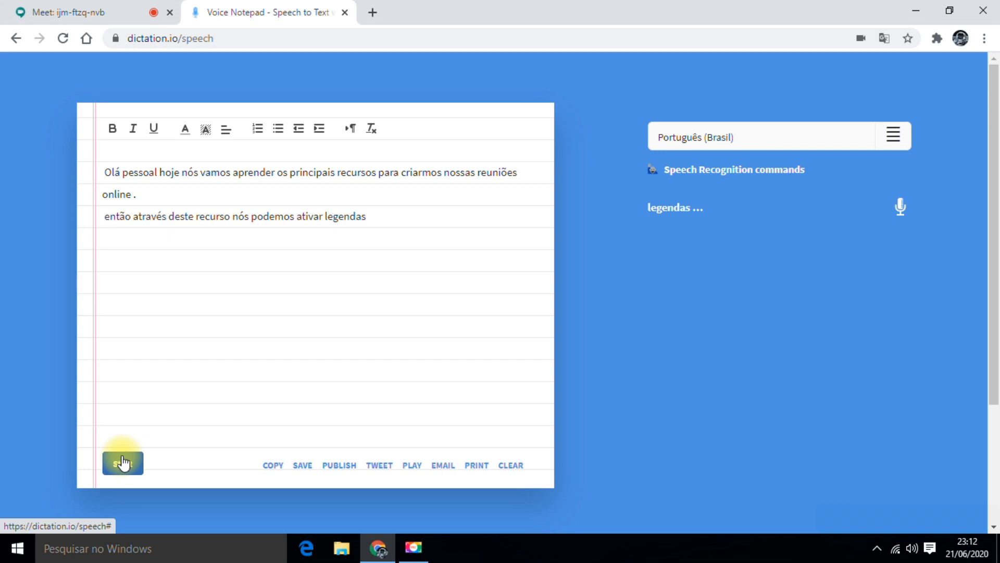
# Step: Dock the Google Meet browser window to the left half of the screen and bring up its Voice Notepad tab
pyautogui.click(97, 8)
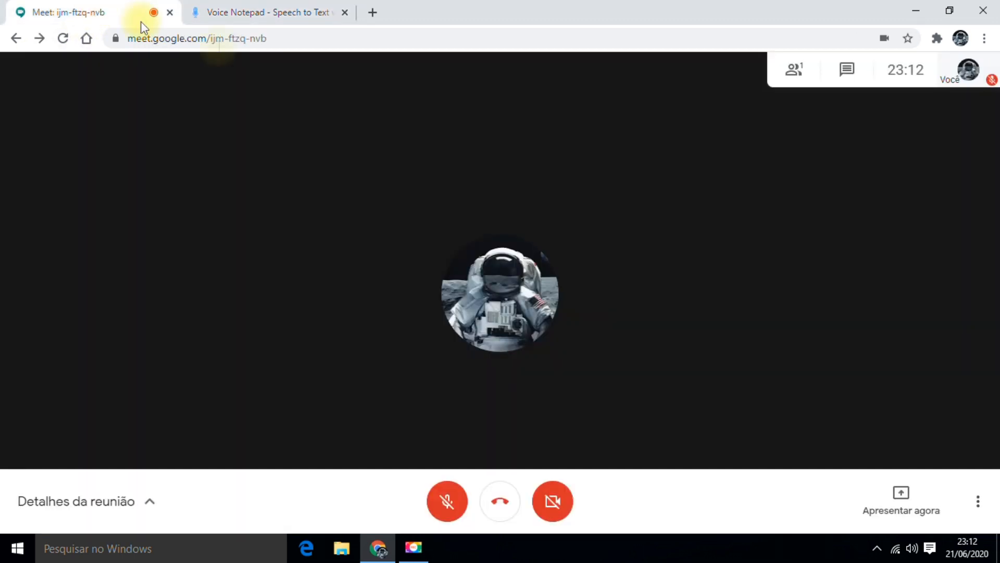
pyautogui.click(952, 11)
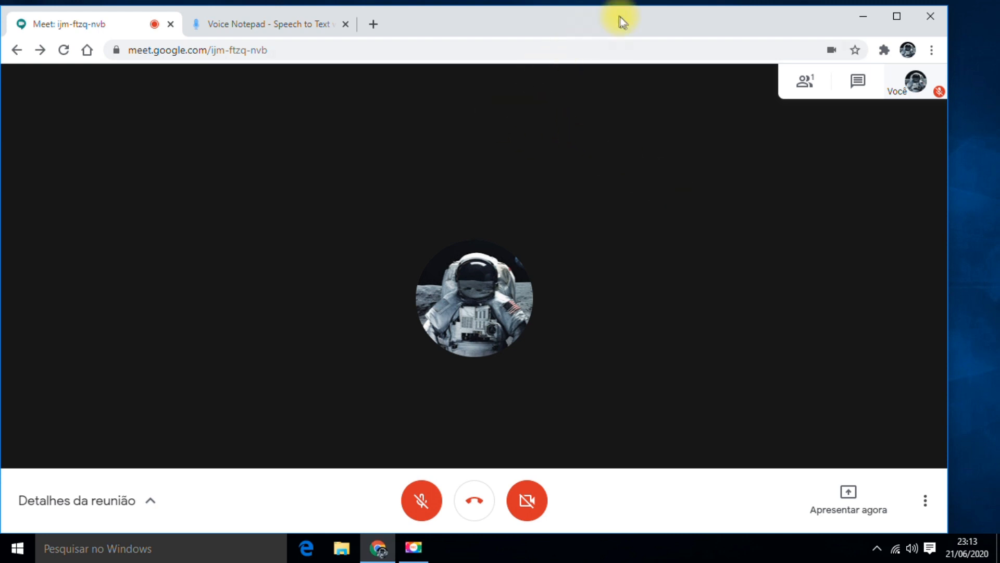
pyautogui.moveTo(636, 24); pyautogui.dragTo(3, 23)
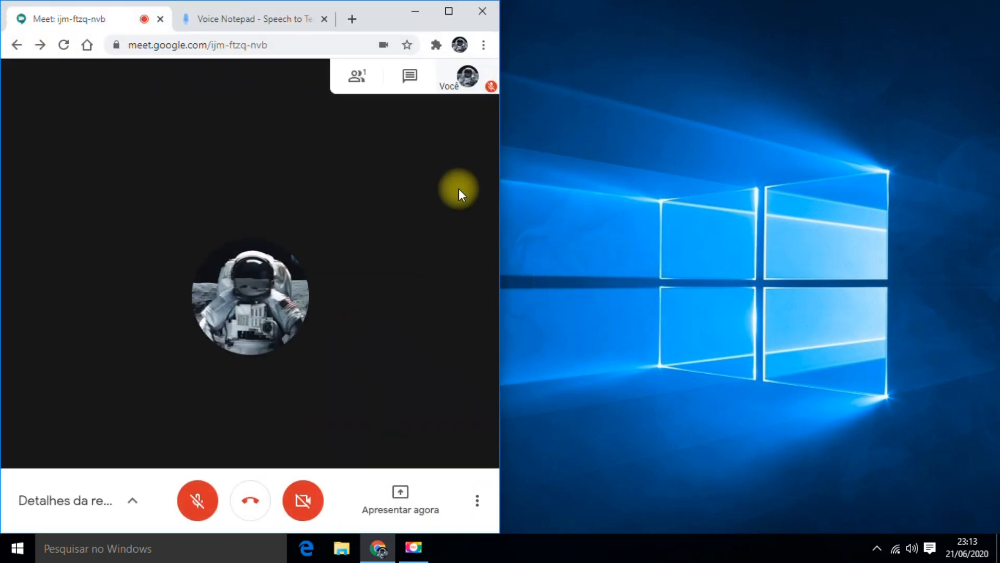
pyautogui.click(236, 26)
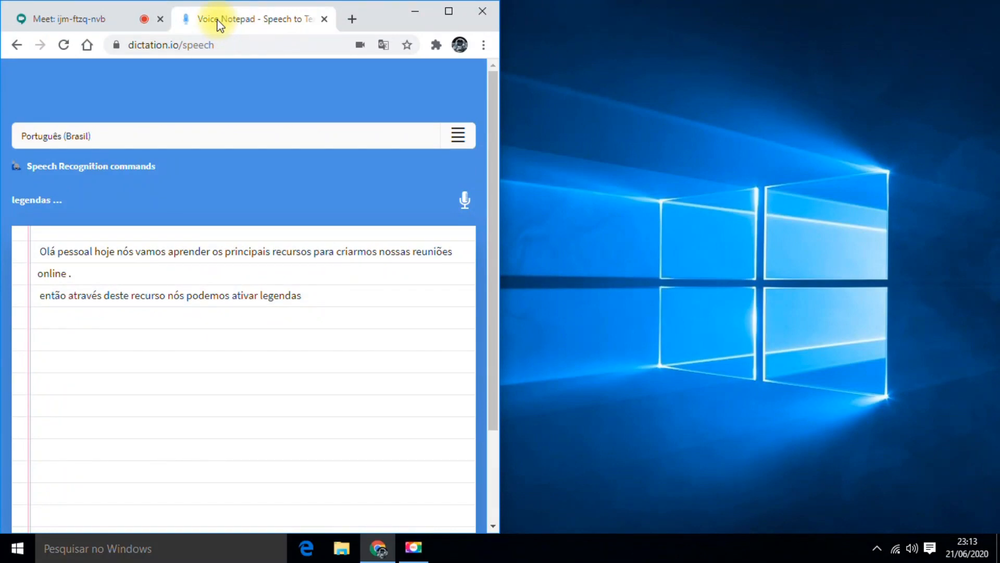
# Step: Split the Voice Notepad tab into its own window docked beside Google Meet, then narrow the Meet window and widen Voice Notepad to meet it
pyautogui.moveTo(212, 19)
pyautogui.mouseDown()
pyautogui.moveTo(313, 45)
pyautogui.moveTo(542, 49)
pyautogui.moveTo(998, 35)
pyautogui.moveTo(997, 48)
pyautogui.moveTo(995, 30)
pyautogui.mouseUp()
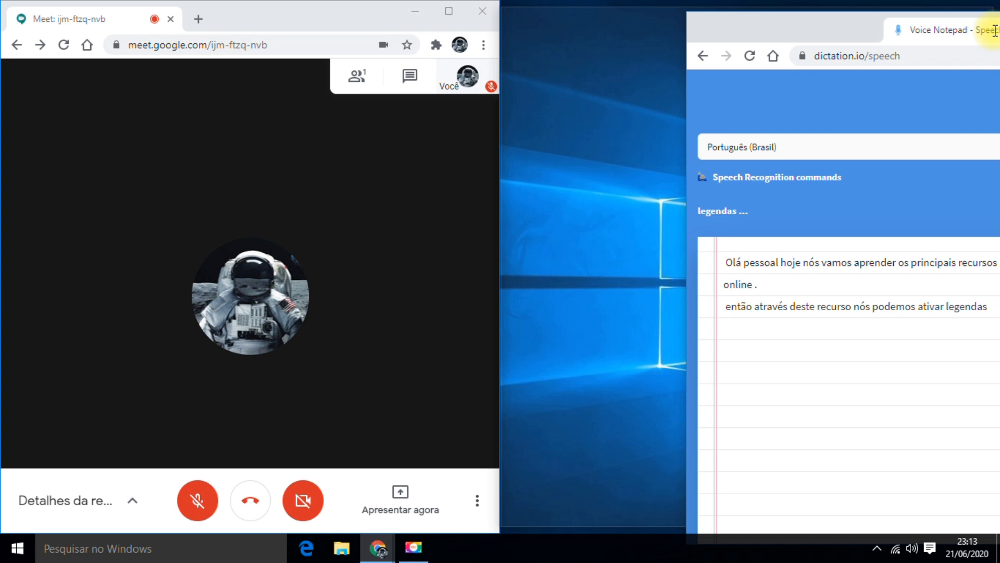
pyautogui.moveTo(995, 33); pyautogui.dragTo(995, 36)
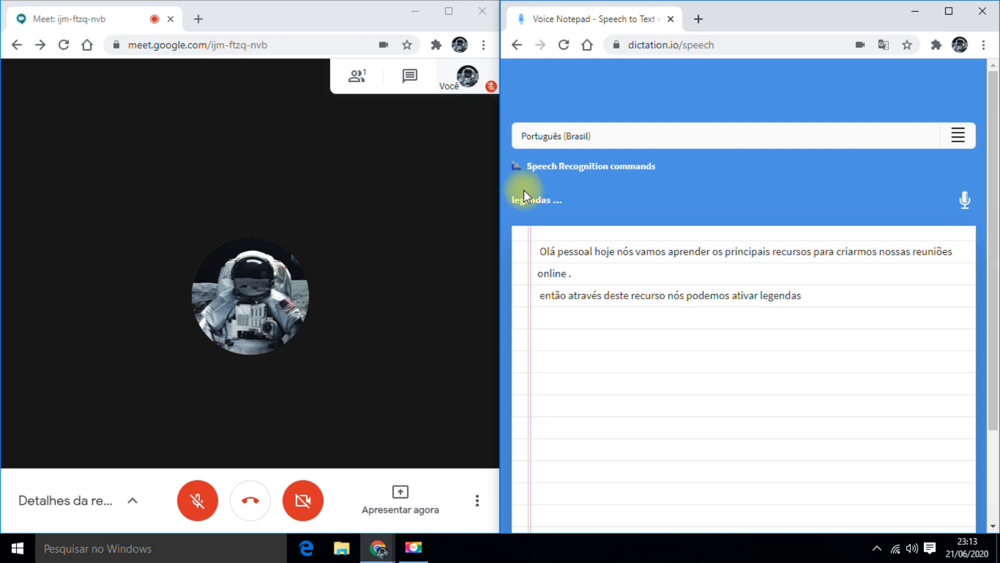
pyautogui.moveTo(498, 228); pyautogui.dragTo(243, 251)
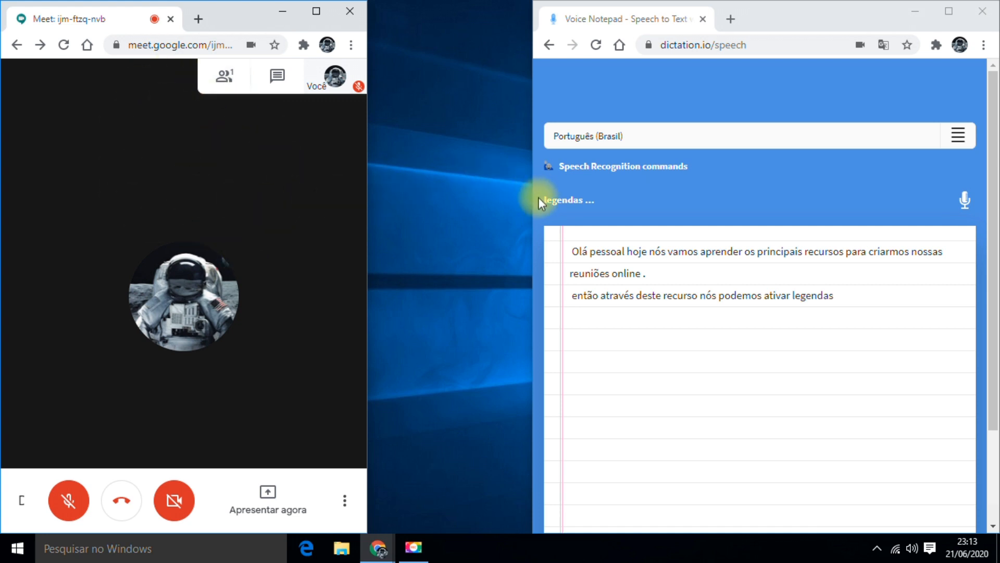
pyautogui.moveTo(530, 202); pyautogui.dragTo(368, 212)
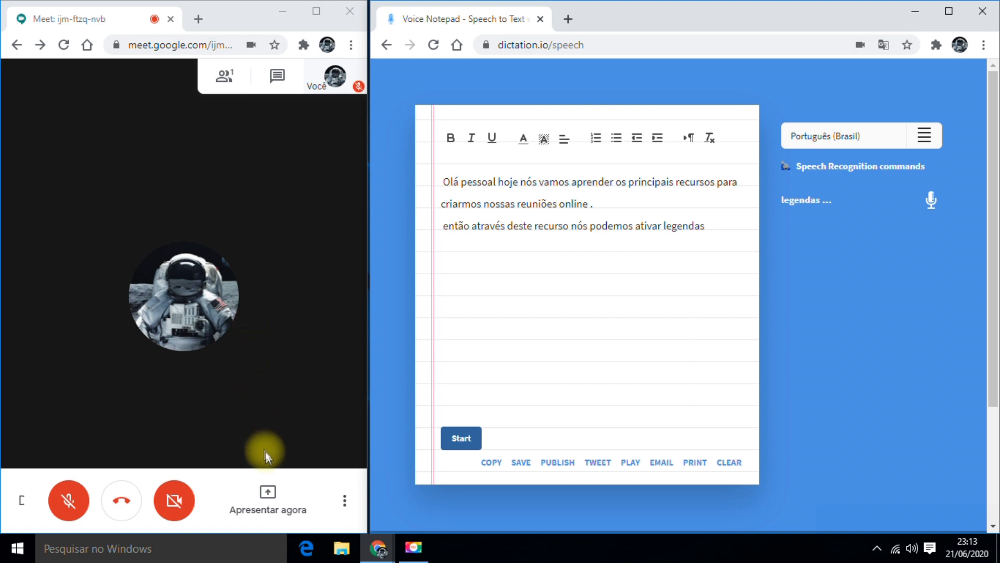
# Step: Present the Voice Notepad window to everyone in the Google Meet call
pyautogui.click(266, 494)
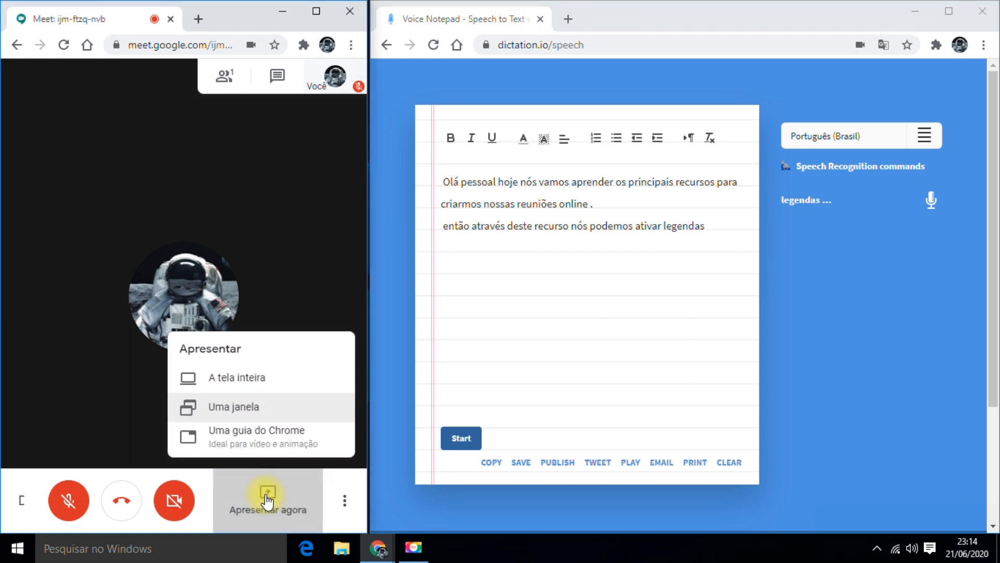
pyautogui.click(229, 409)
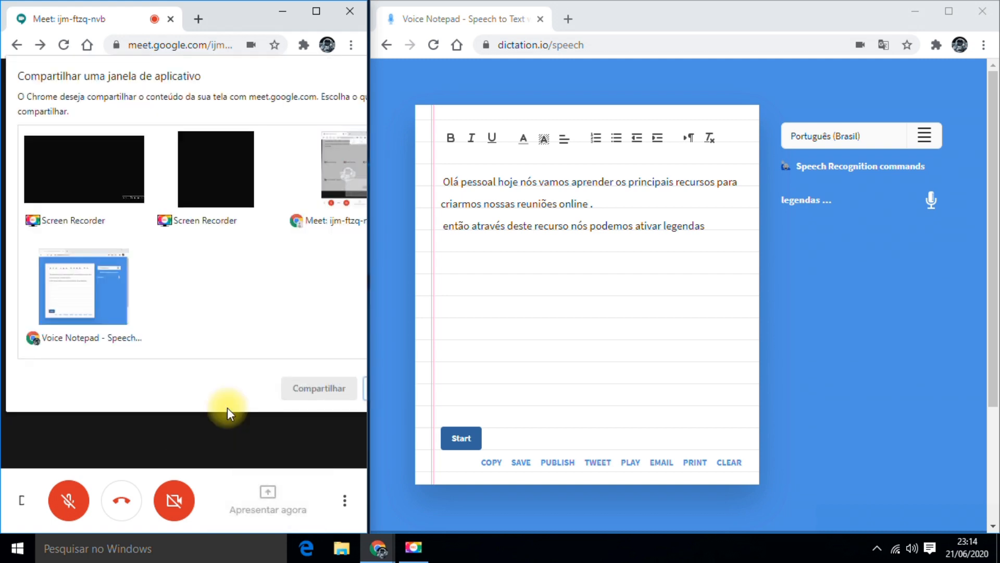
pyautogui.click(89, 306)
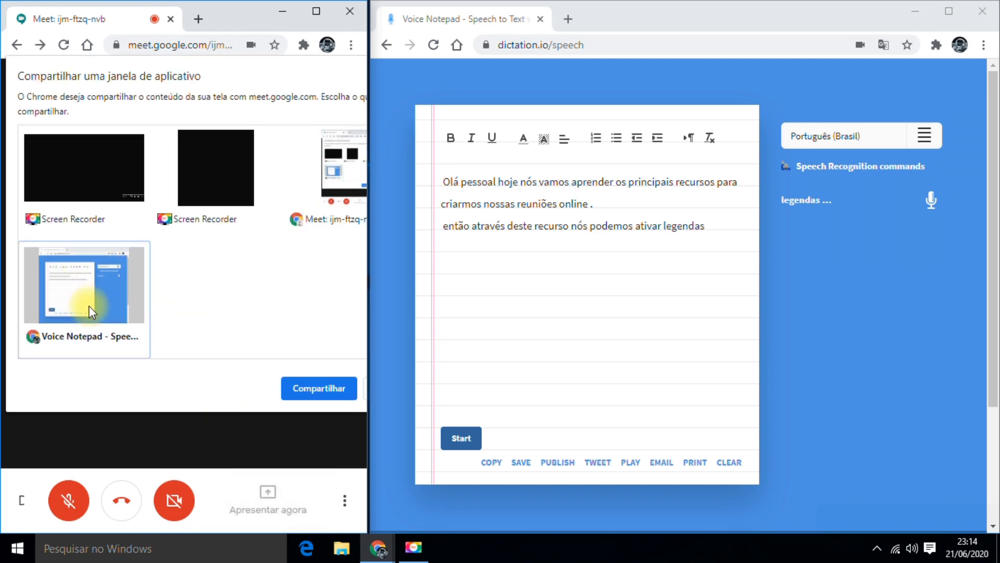
pyautogui.click(298, 388)
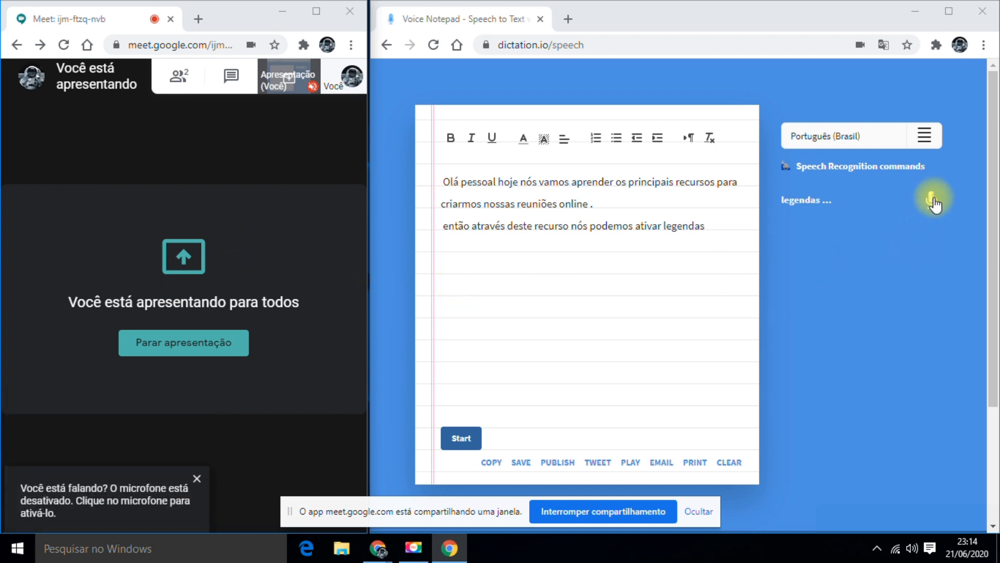
# Step: Dictate lines about enabling meeting captions for people with hearing limitations, stop the dictation, and save the transcript as a text file
pyautogui.click(462, 438)
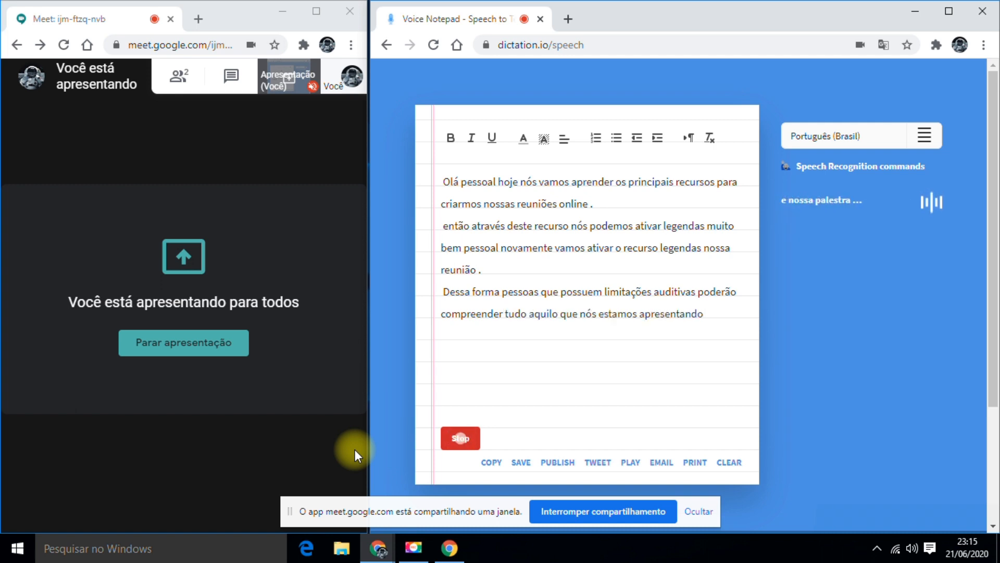
pyautogui.click(456, 437)
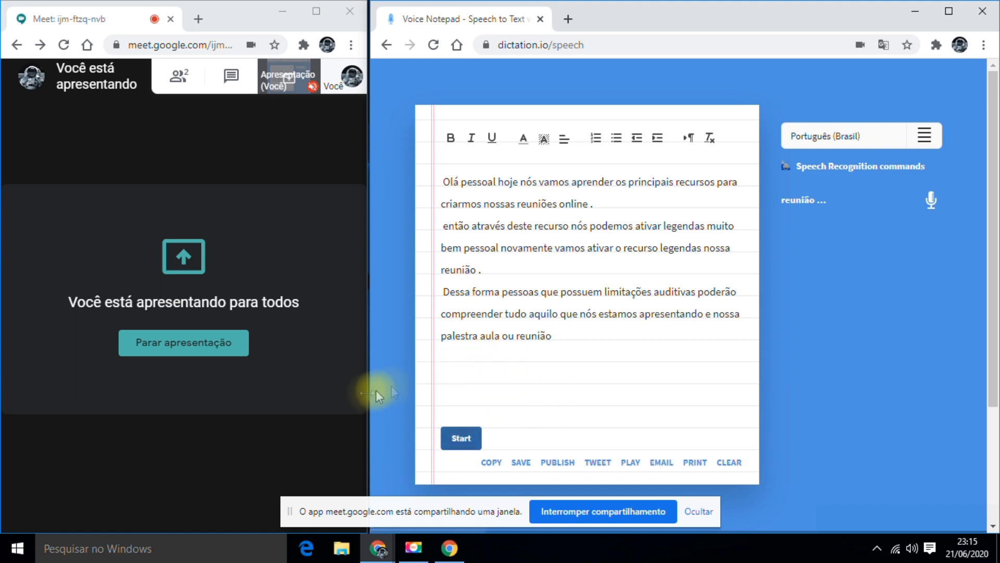
pyautogui.moveTo(283, 437)
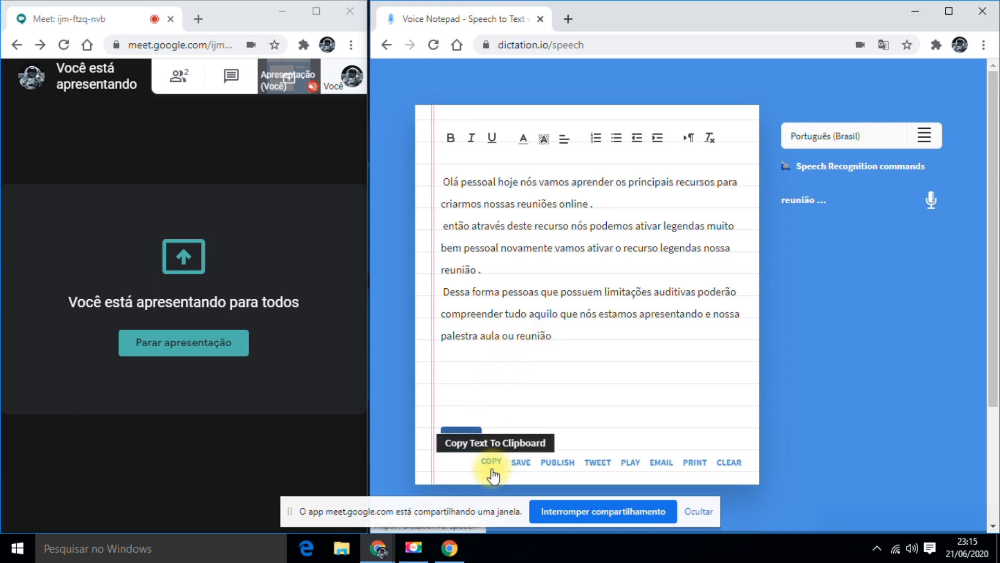
pyautogui.click(523, 462)
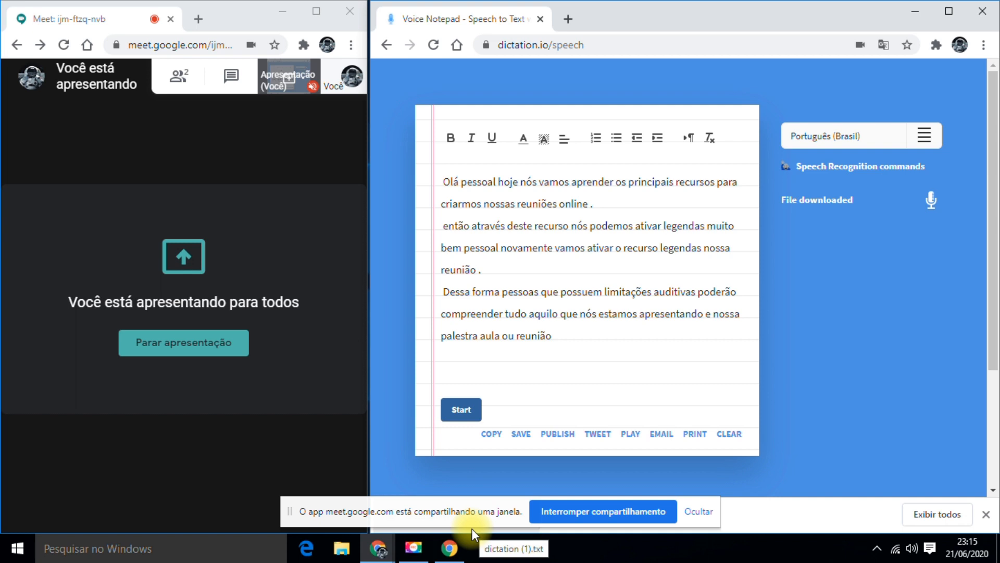
# Step: Stop sharing the window in the meeting and open the downloaded dictation (1).txt file
pyautogui.click(595, 511)
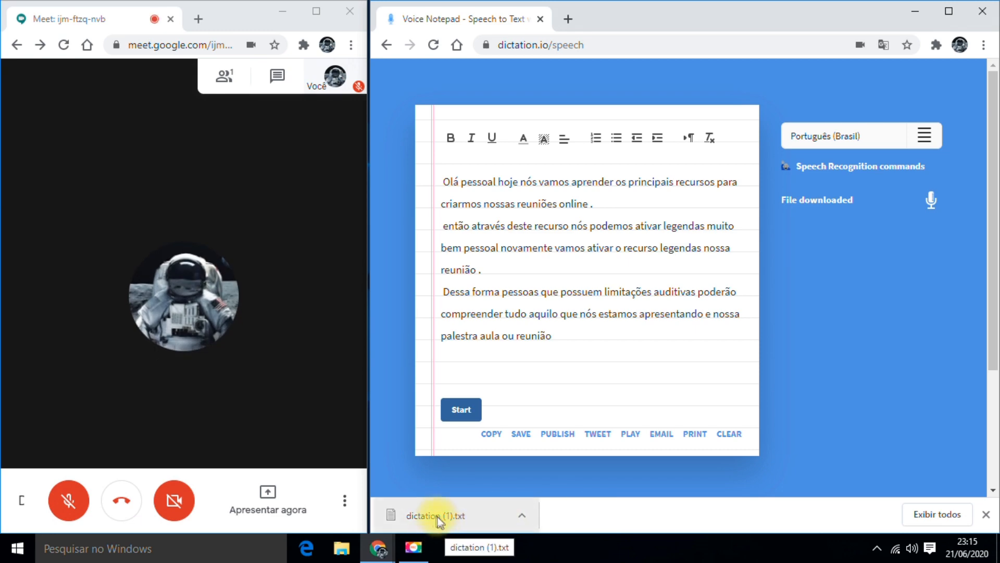
pyautogui.click(451, 517)
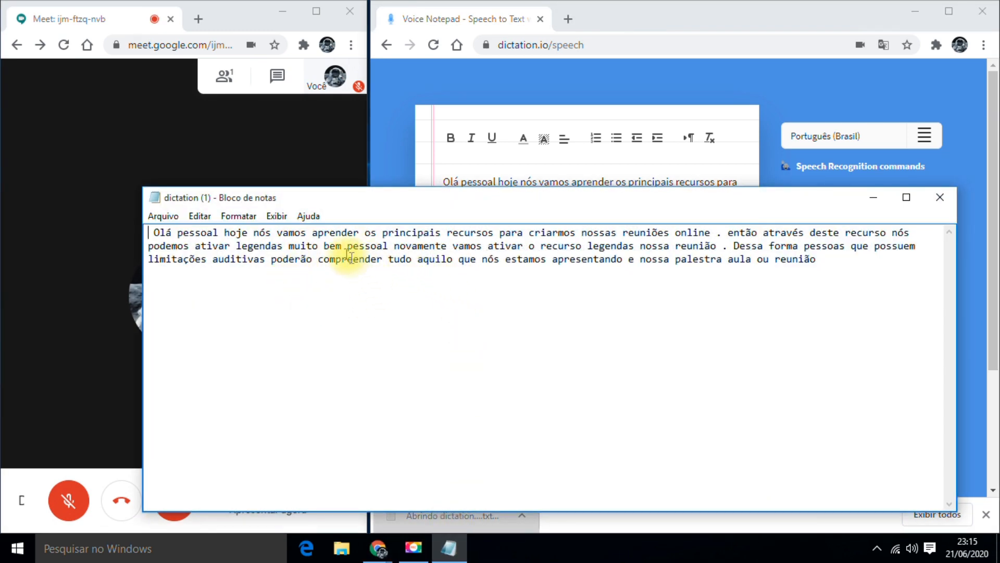
# Step: Copy the entire transcript text in Bloco de notas and minimize its window
pyautogui.moveTo(152, 228); pyautogui.dragTo(420, 315)
pyautogui.click(199, 216)
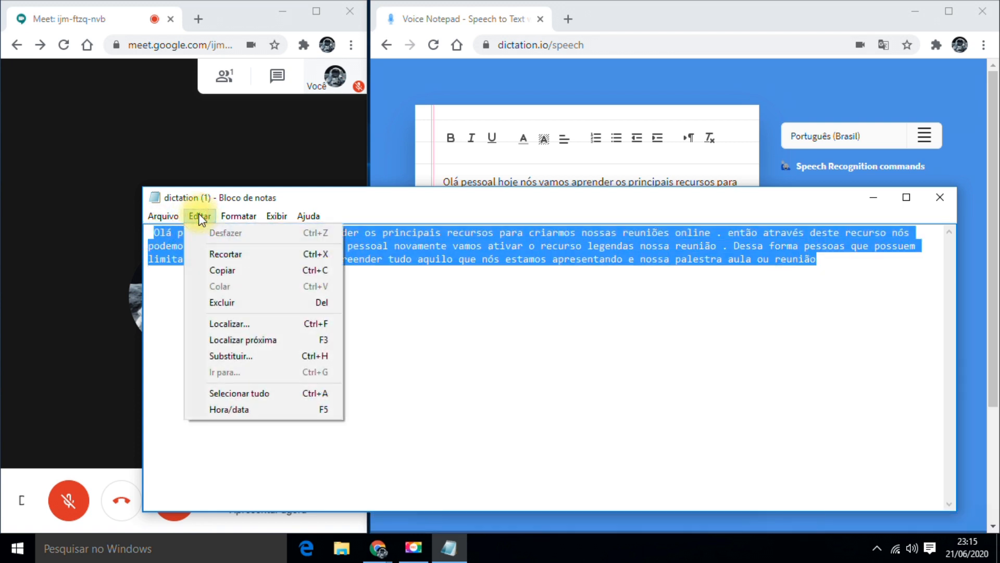
pyautogui.click(239, 393)
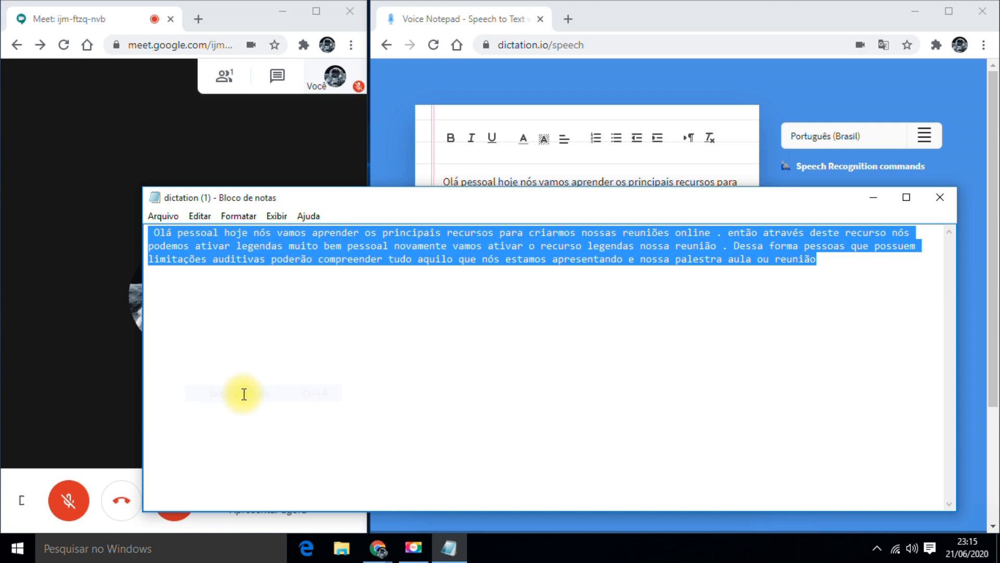
pyautogui.click(199, 216)
pyautogui.click(224, 270)
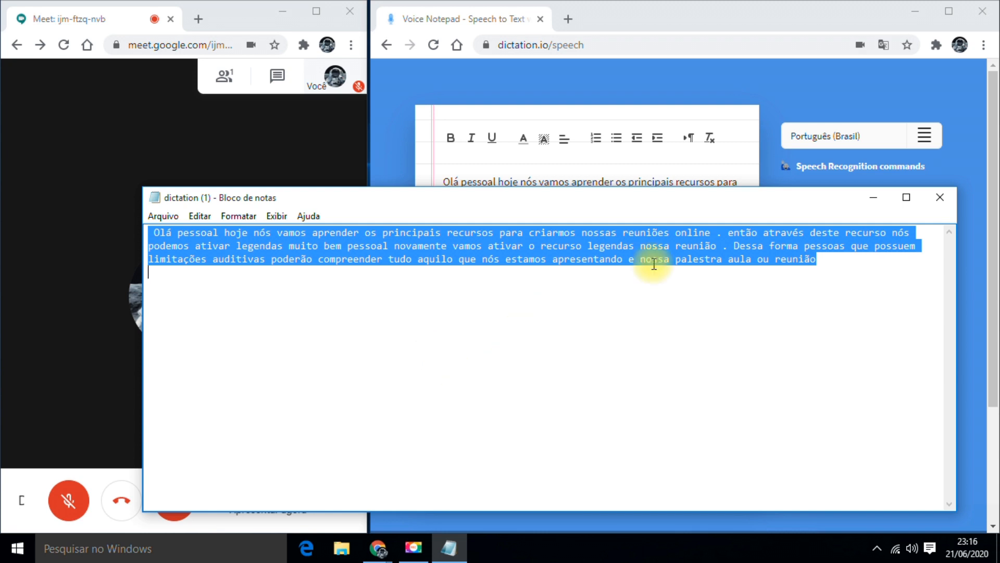
pyautogui.click(880, 198)
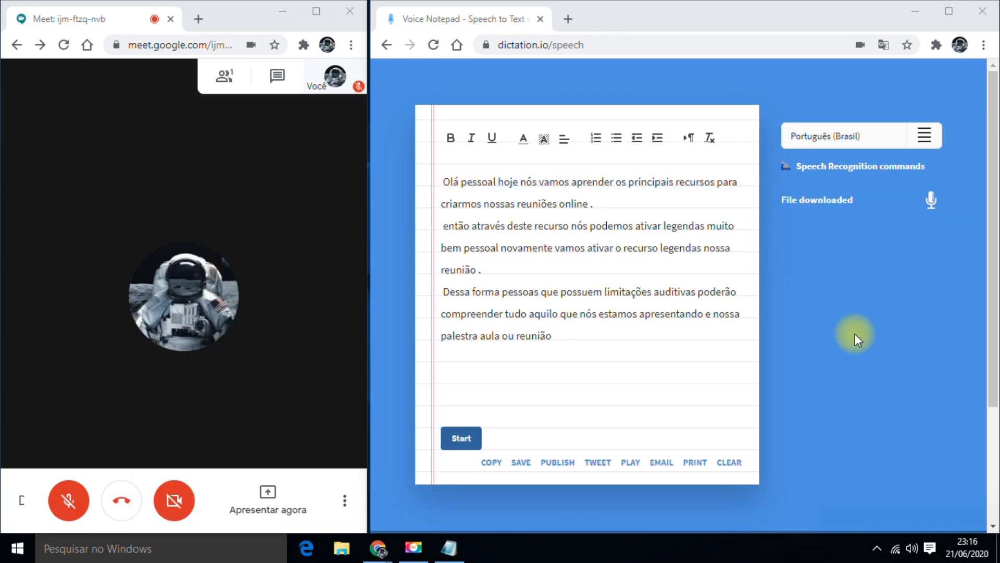